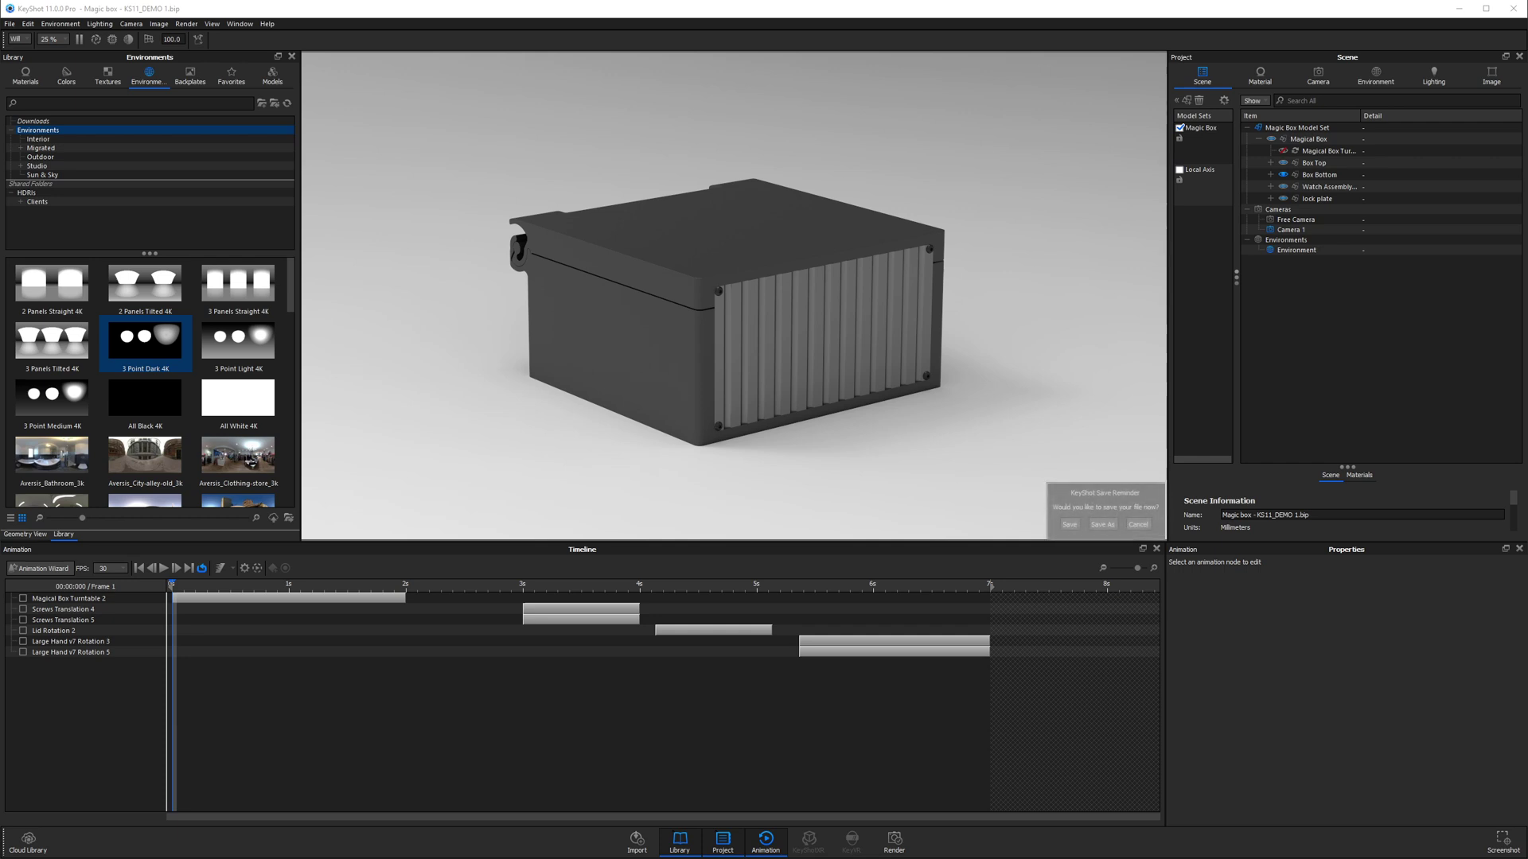
- Dismiss the save reminder without saving and zoom out so the whole Magic Box appears small
left_click(1137, 524)
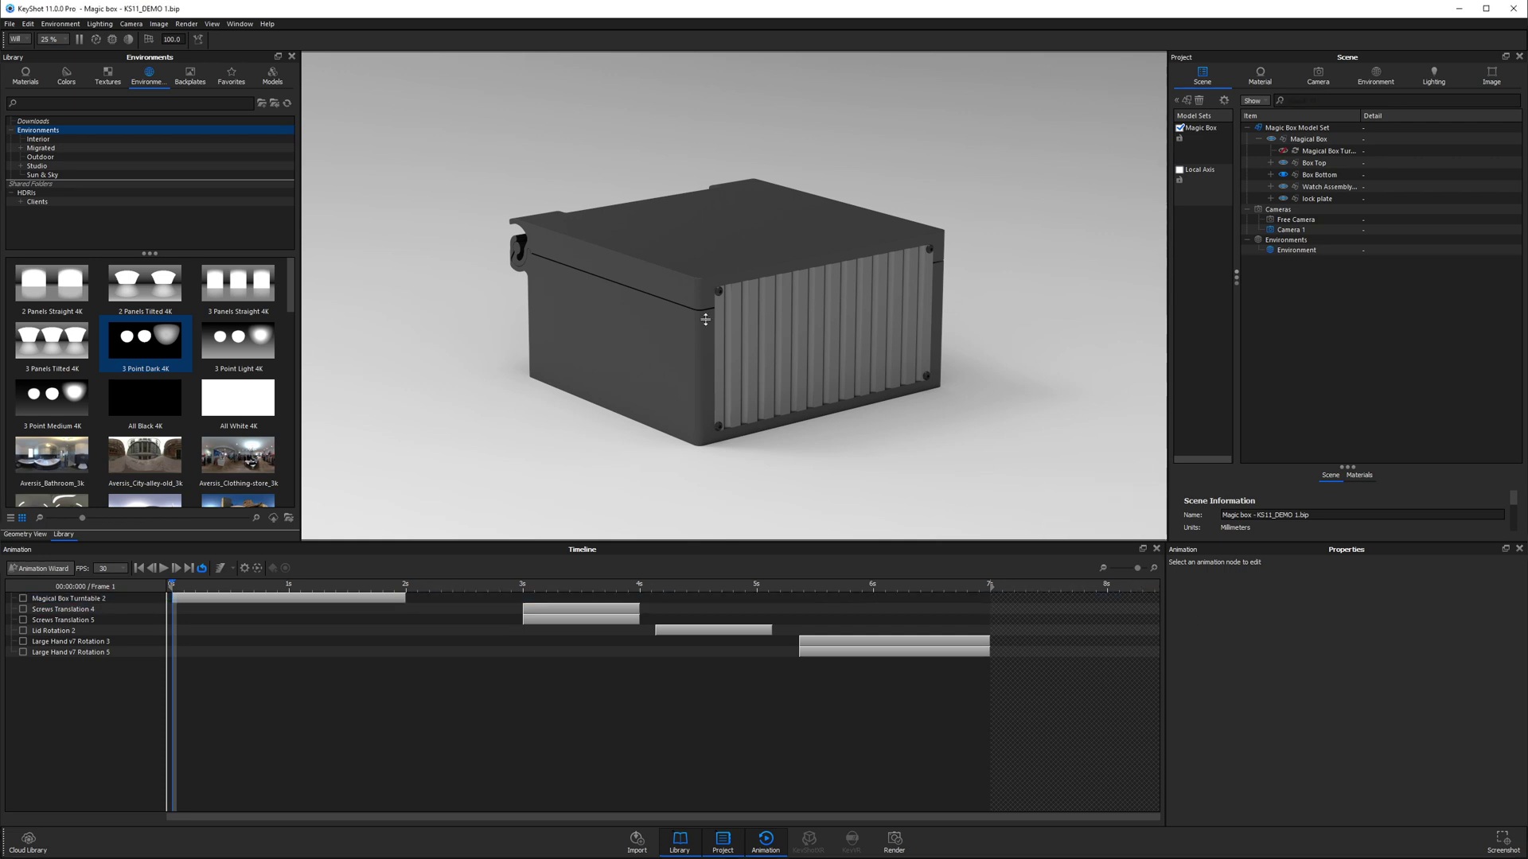
scroll(777, 382, "down", 8)
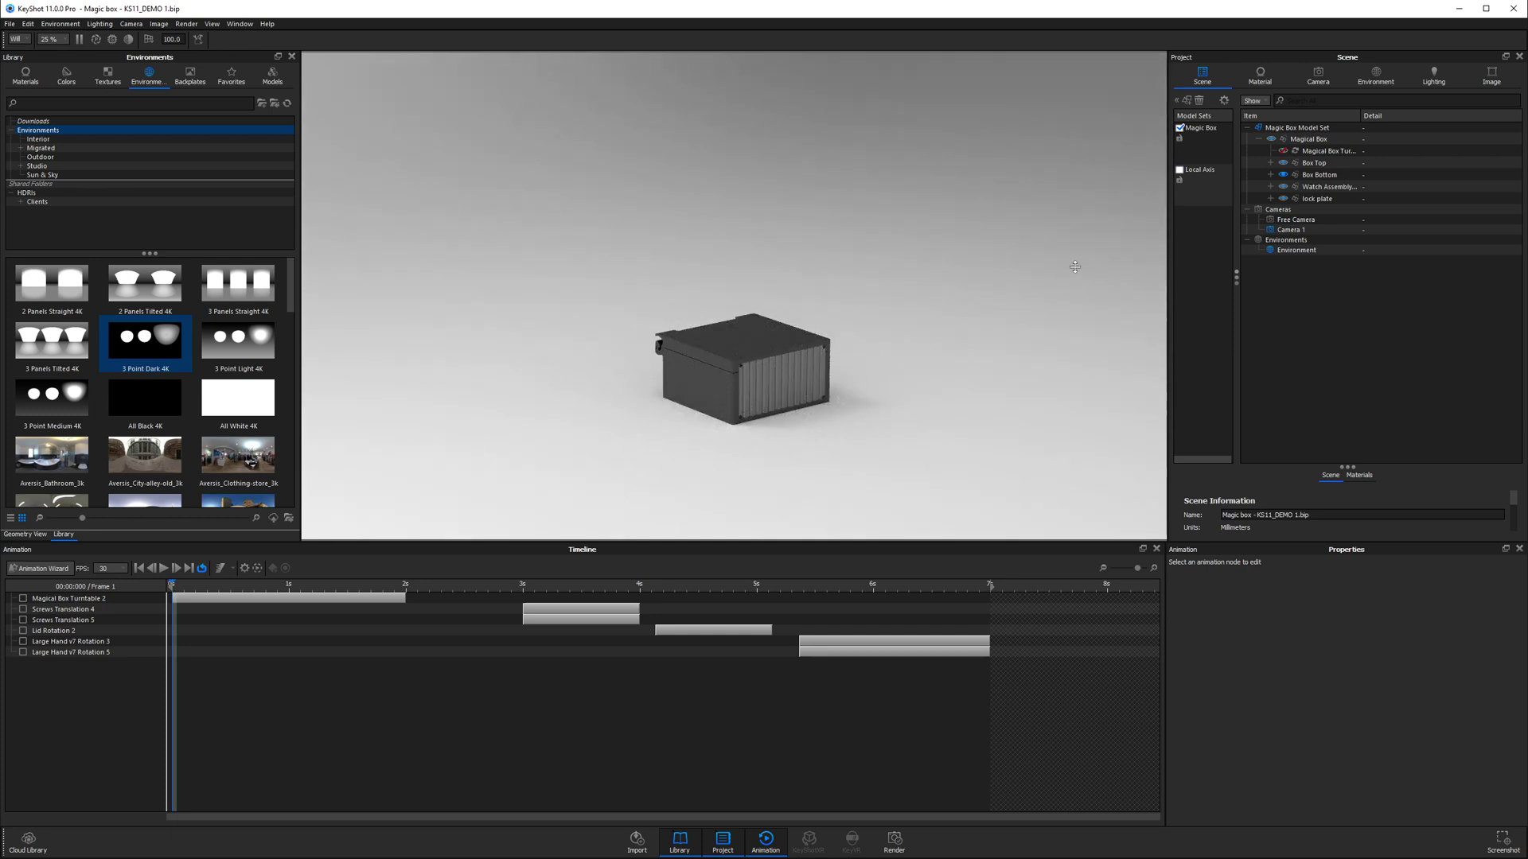
- Add a plane, scale it to about 146.7 and tilt it high above and right of the box
key("ctrl+1")
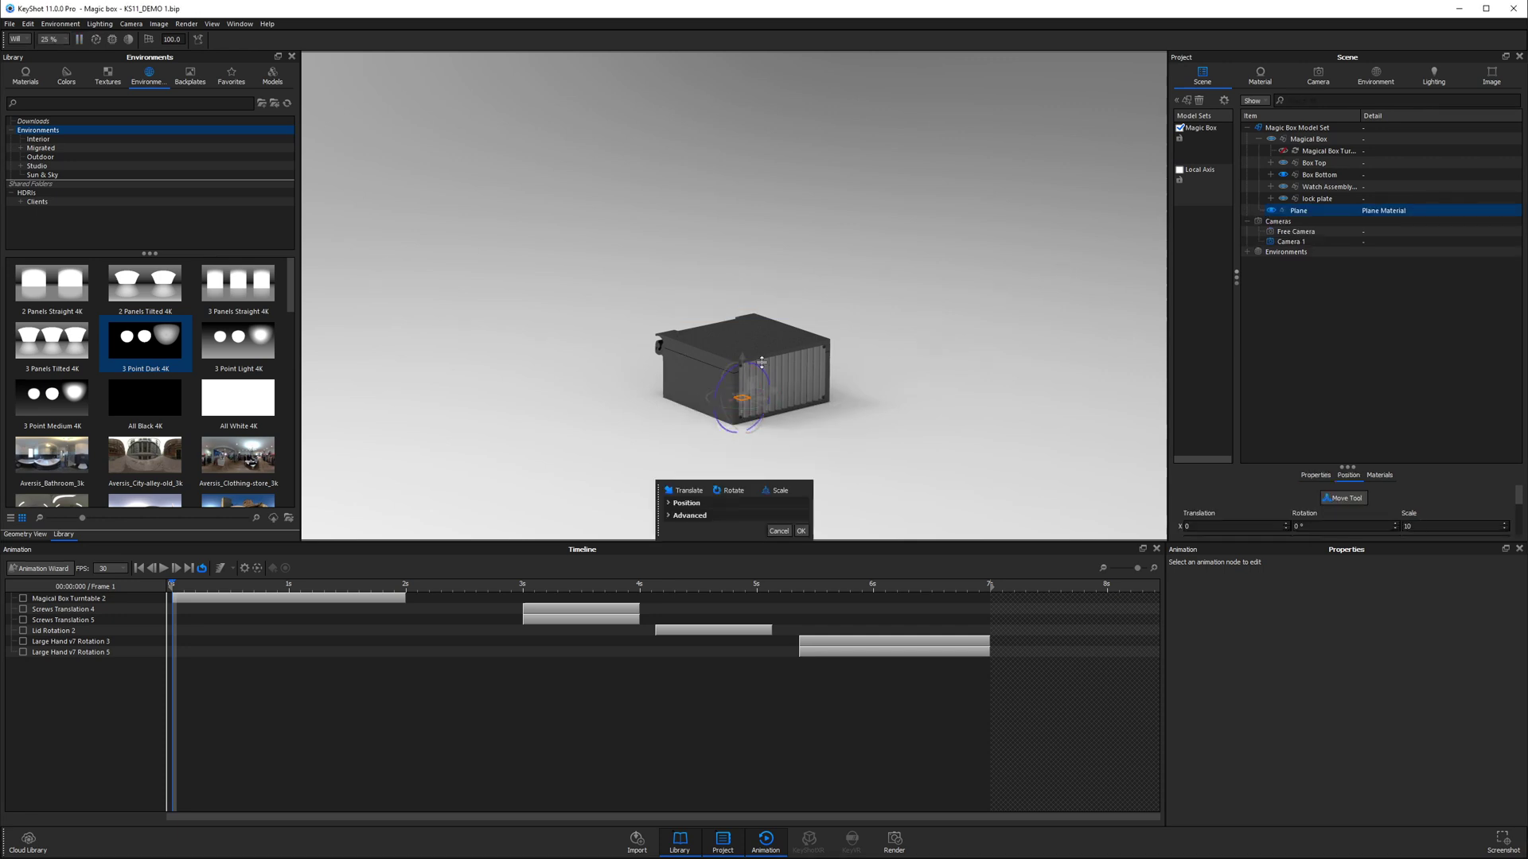
left_click_drag(742, 355, 1335, 310)
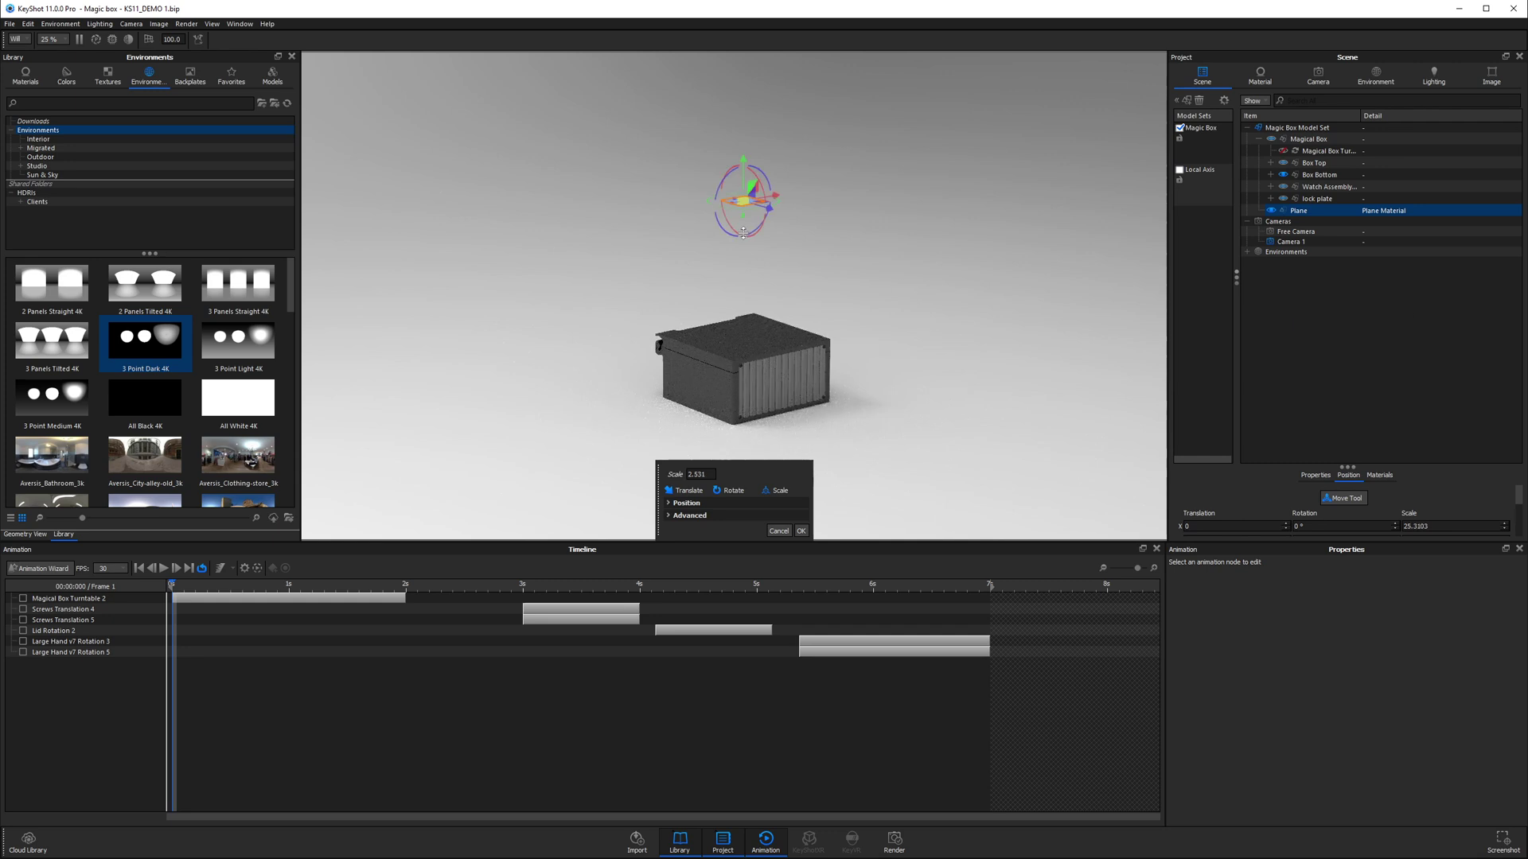
left_click_drag(743, 201, 879, 274)
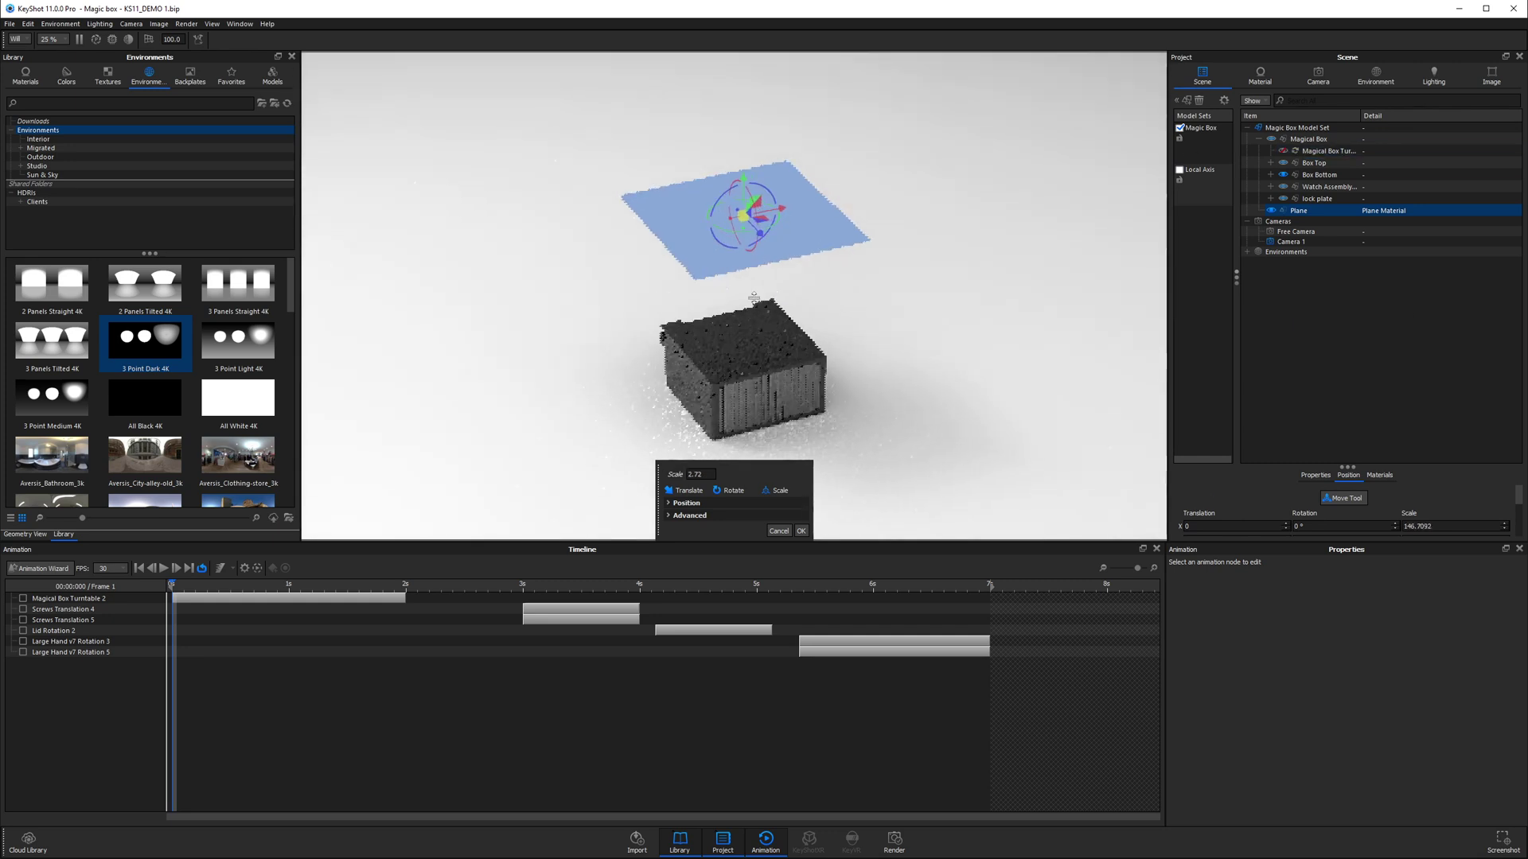
left_click_drag(772, 179, 977, 129)
scroll(914, 305, "down", 8)
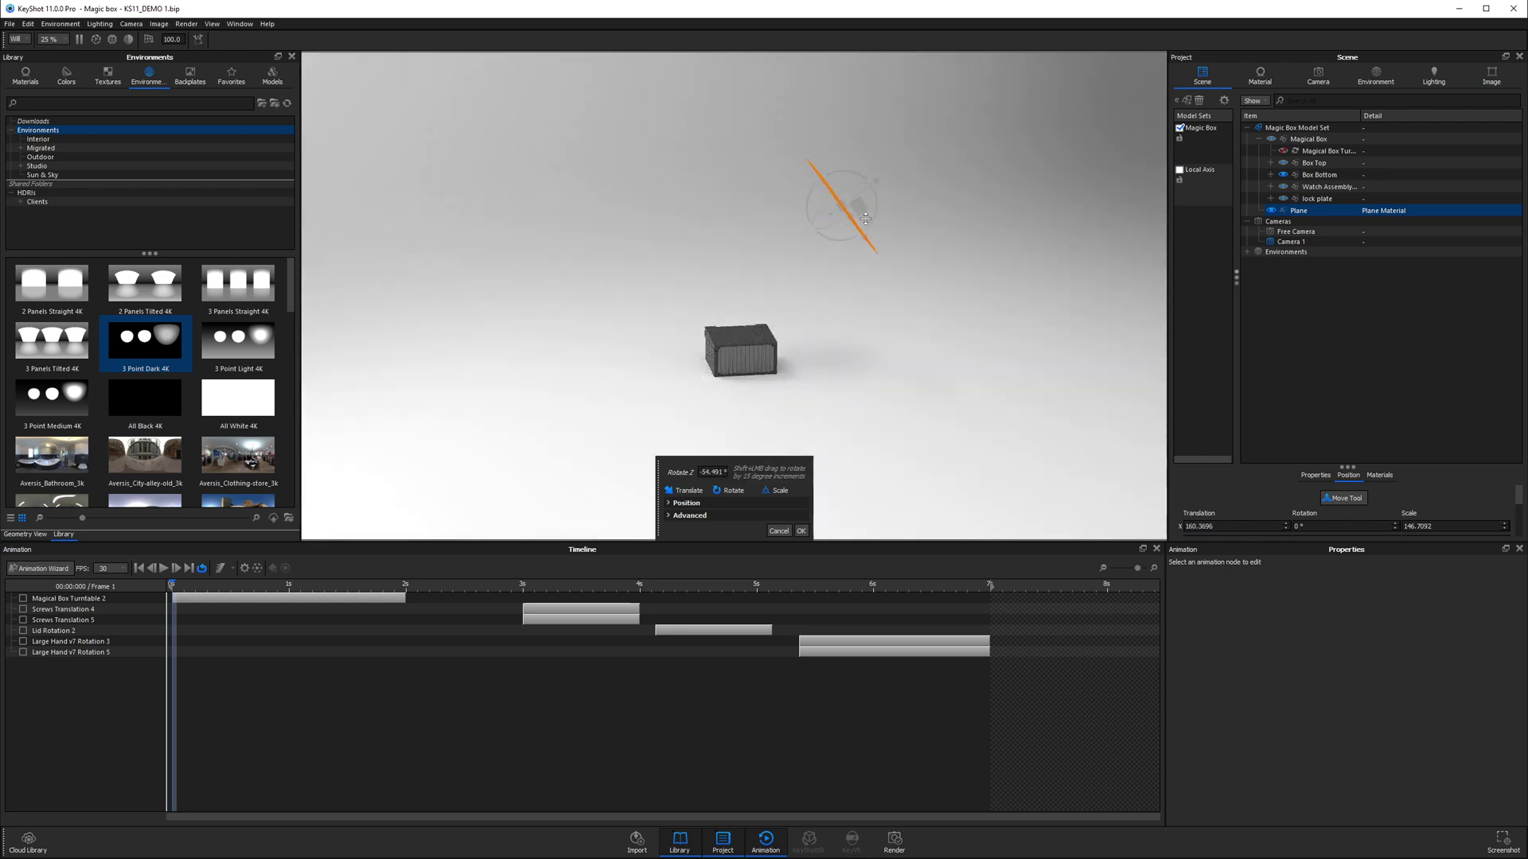
left_click_drag(868, 211, 999, 193)
left_click(801, 531)
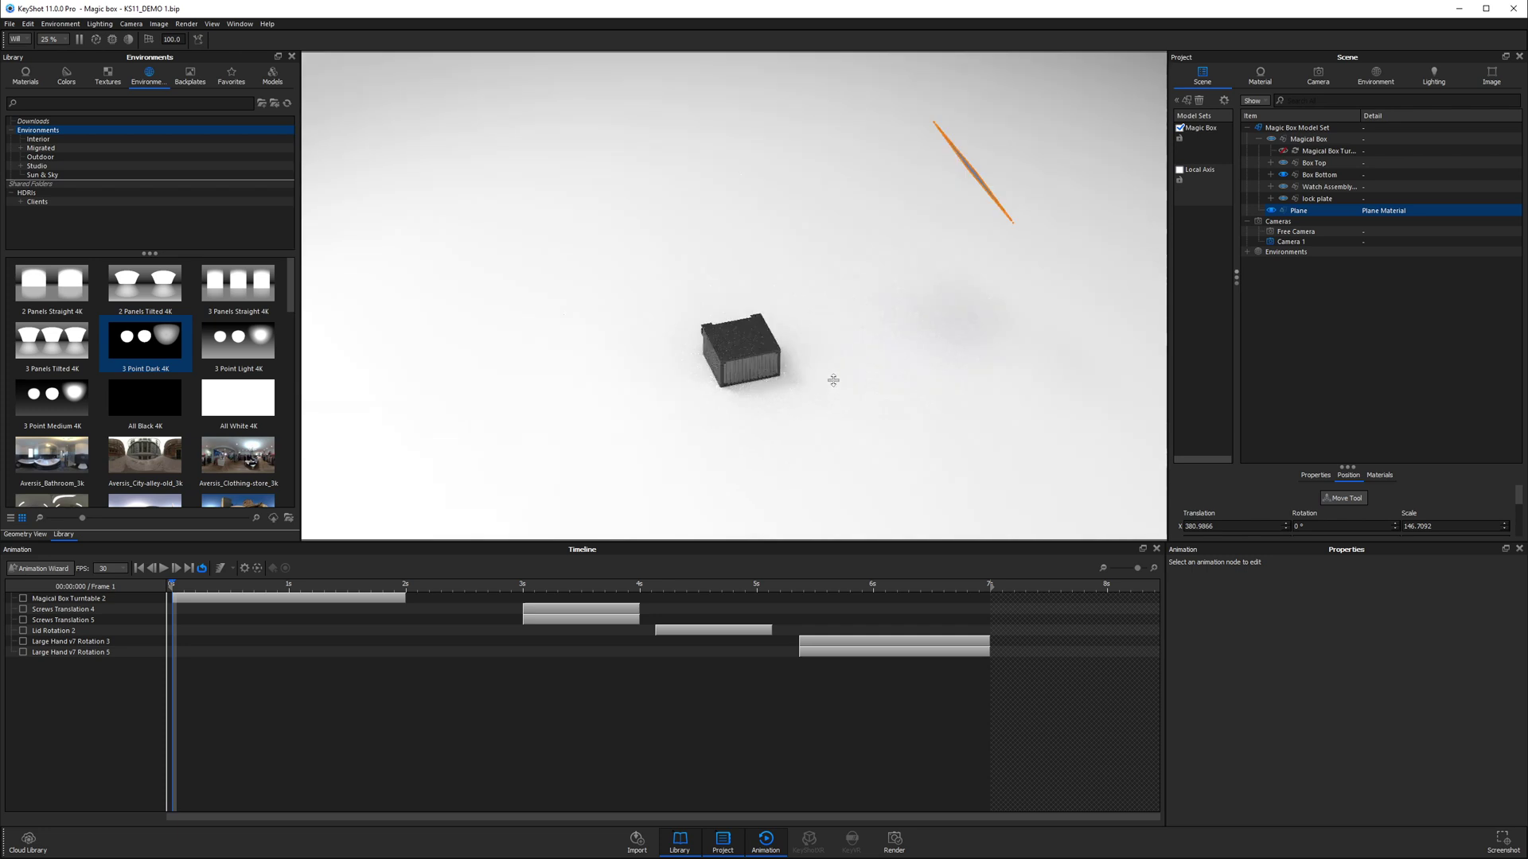
- Open the ground material and try a Diffuse type with a new colour
left_click(860, 385)
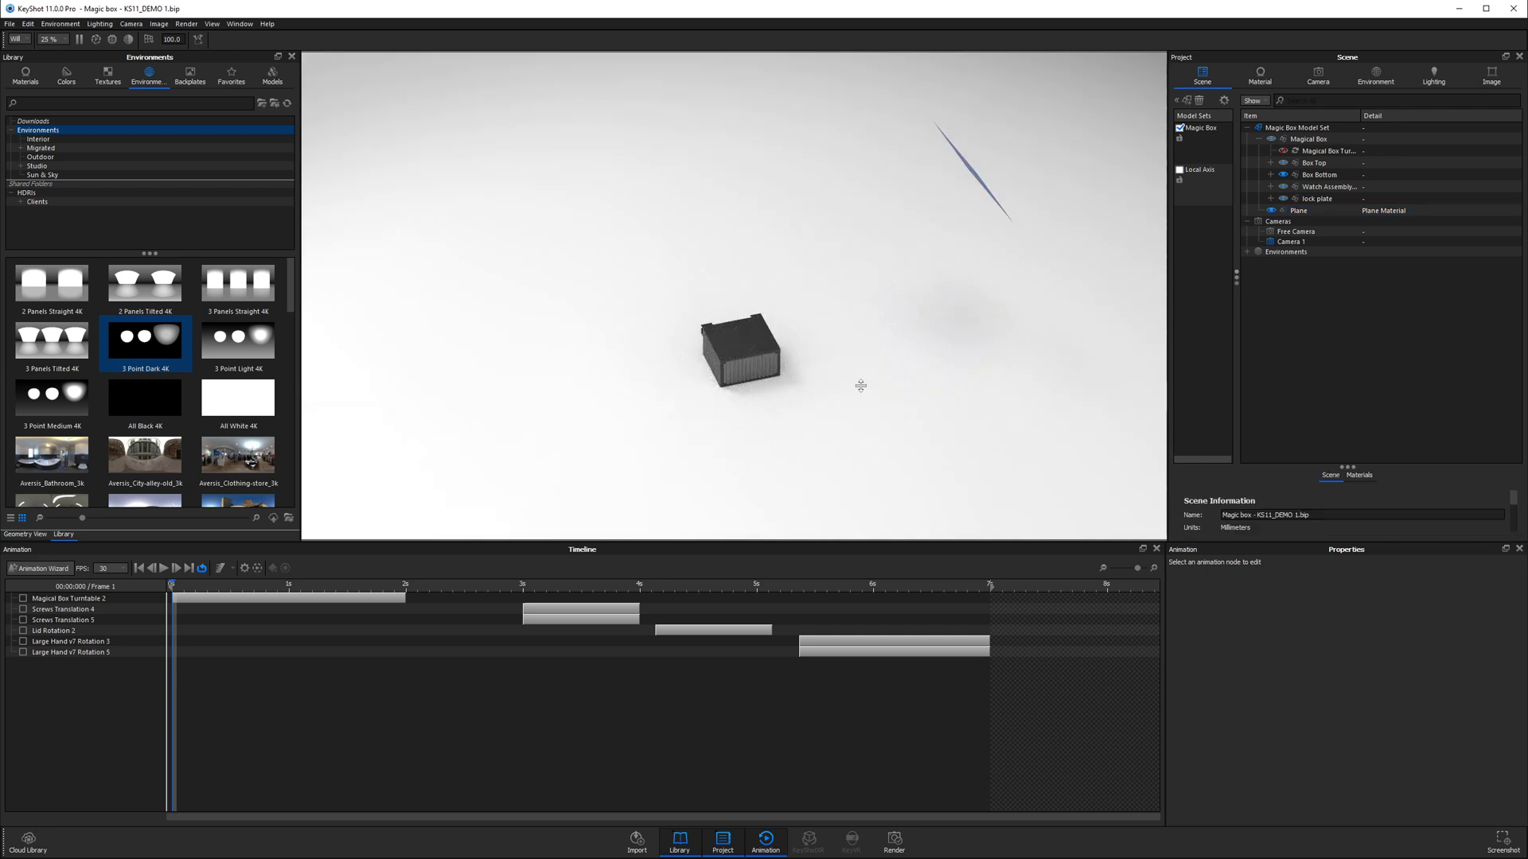
double_click(851, 379)
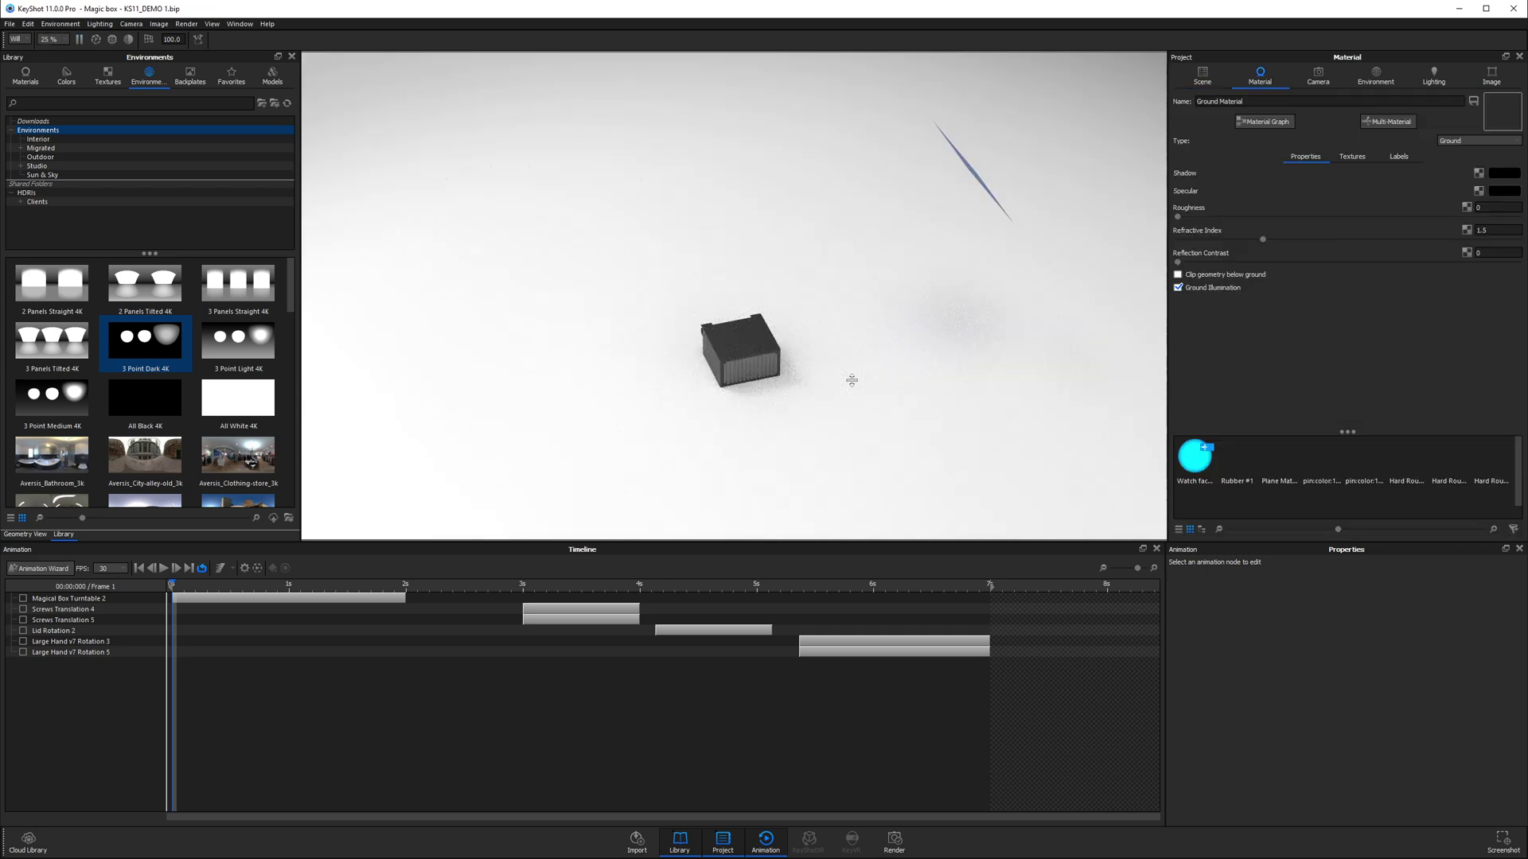
left_click(1464, 141)
left_click(1462, 156)
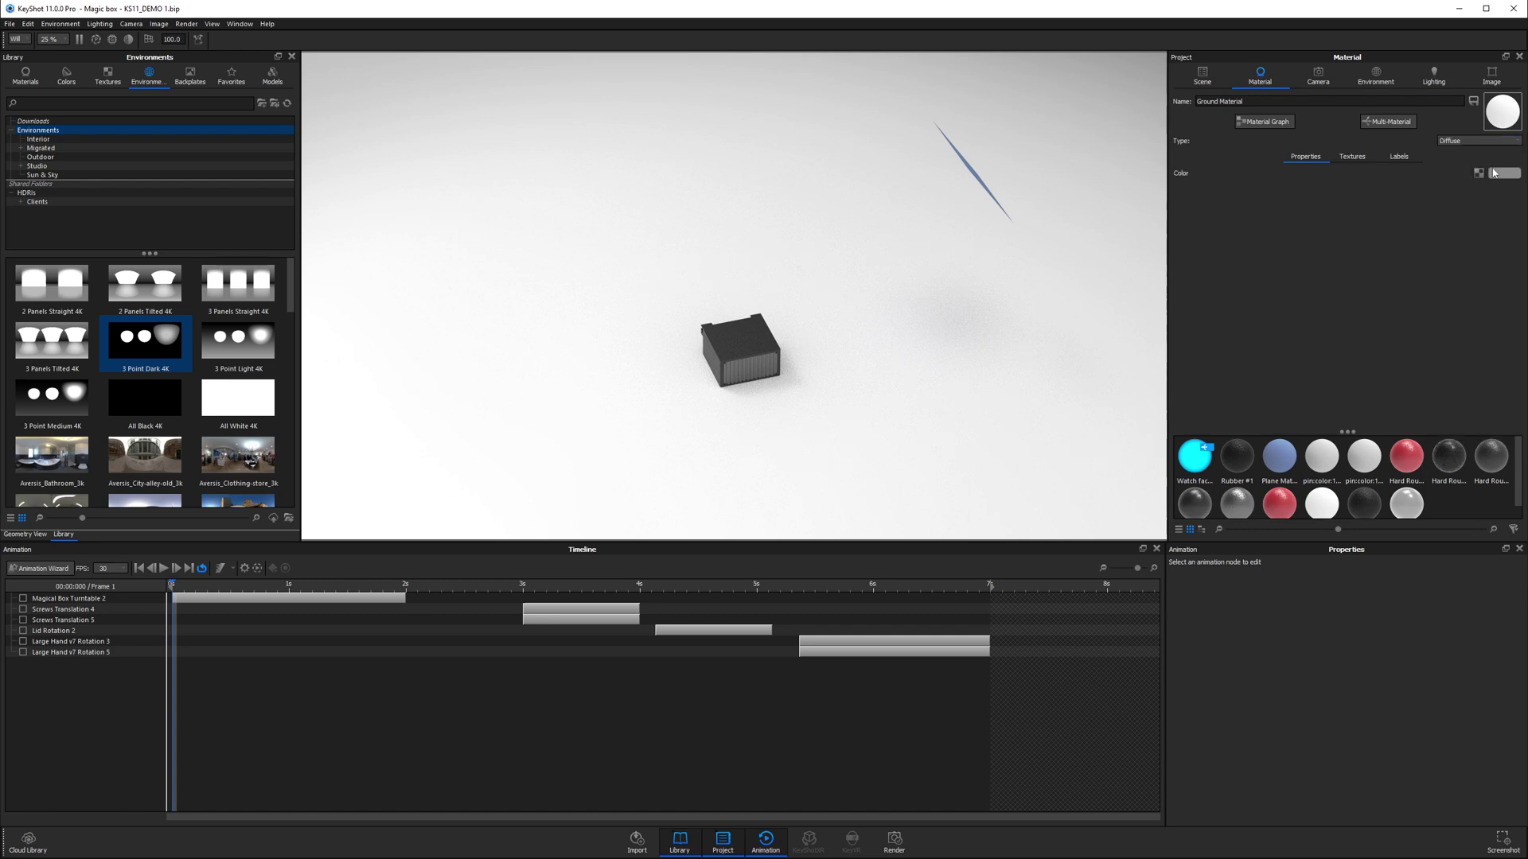
left_click(1504, 173)
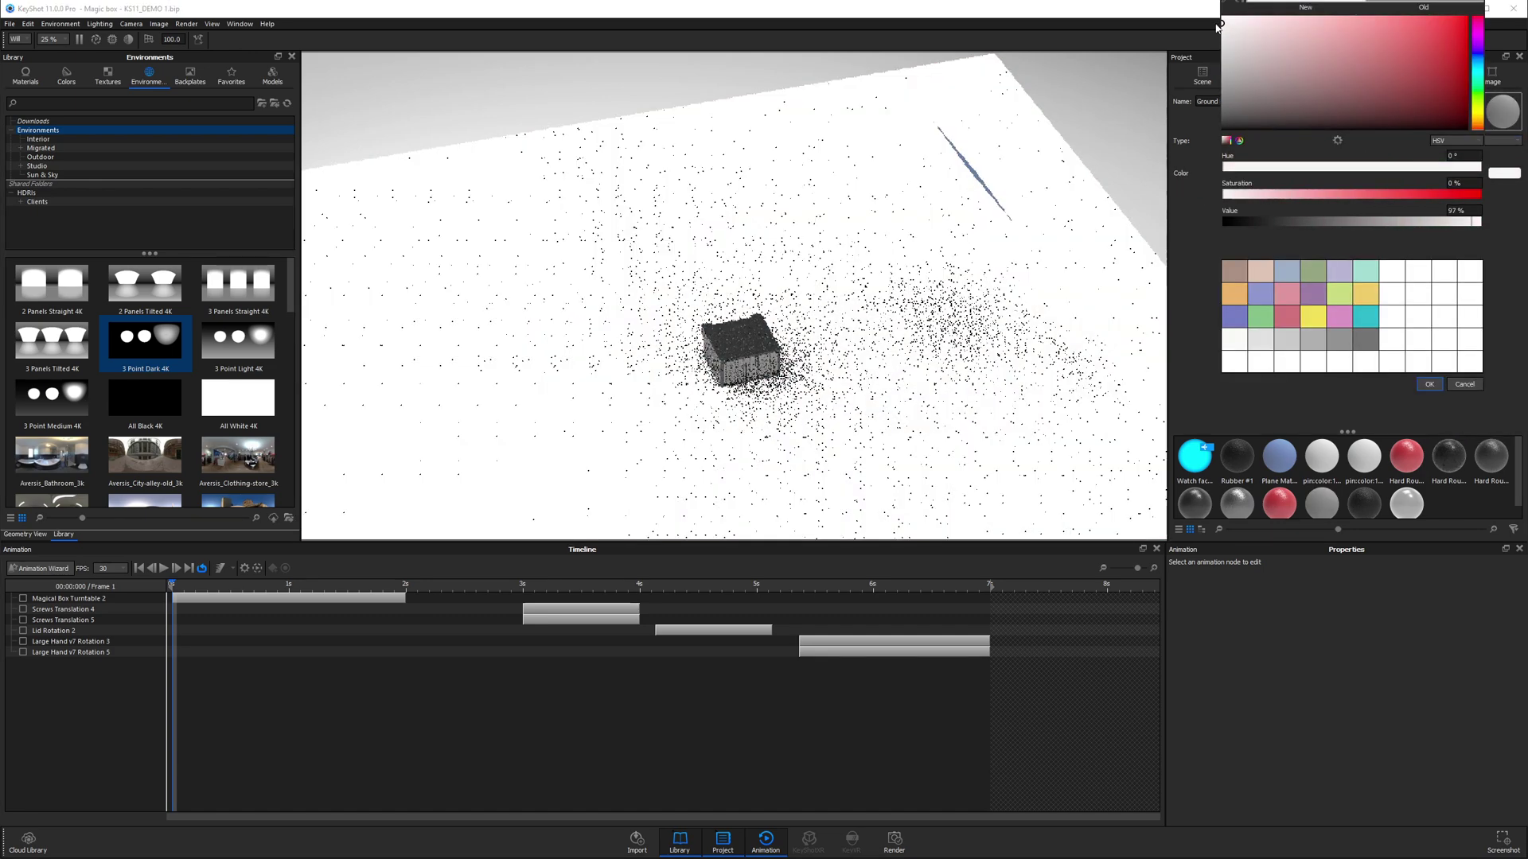
left_click(1429, 385)
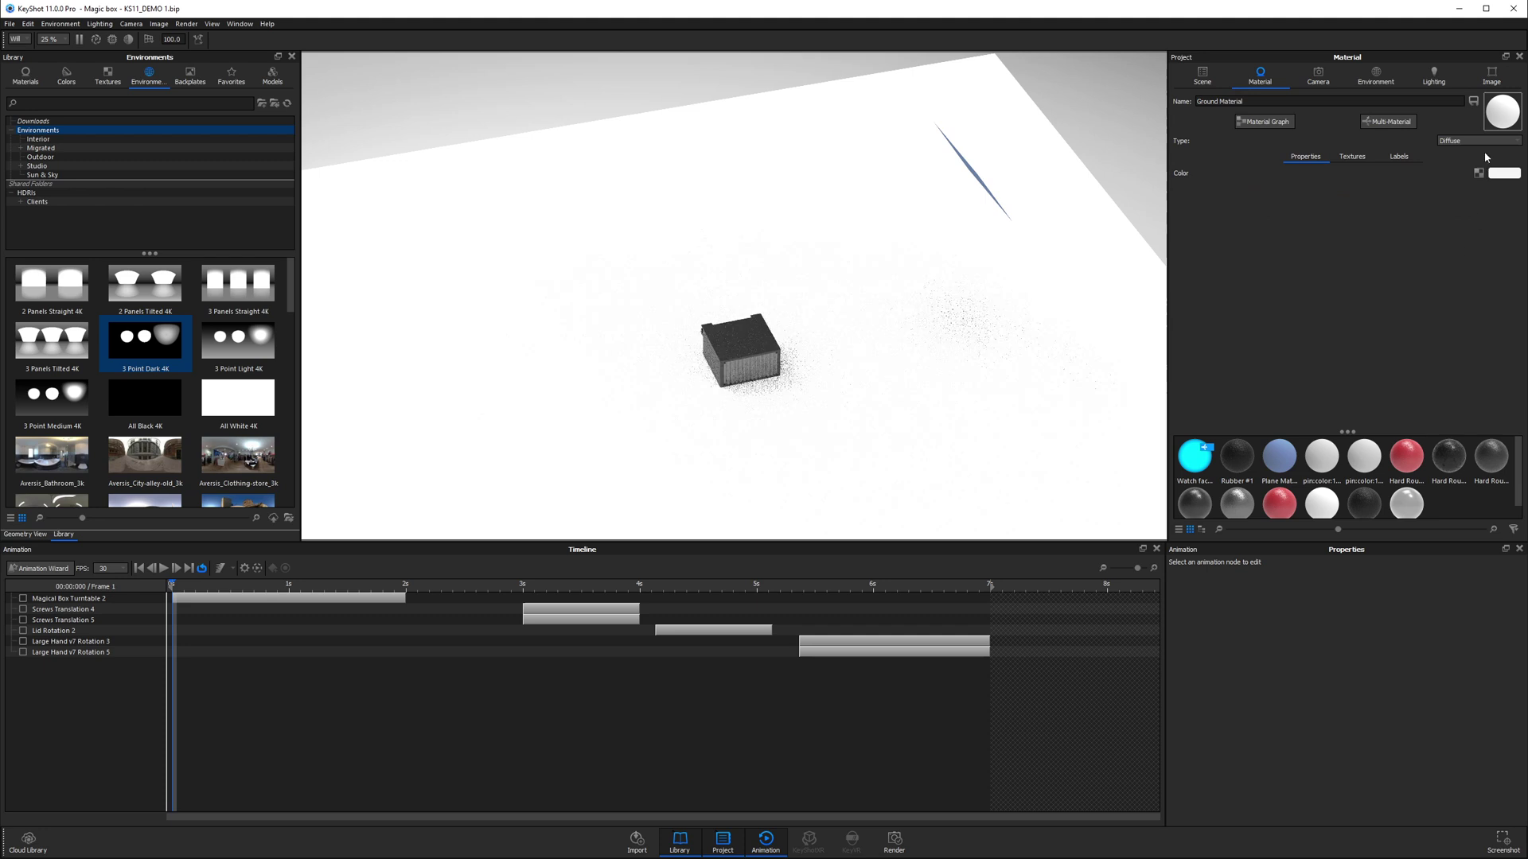
- Switch the ground to Plastic with a 71% grey diffuse colour and roughness 0.1
left_click(1474, 141)
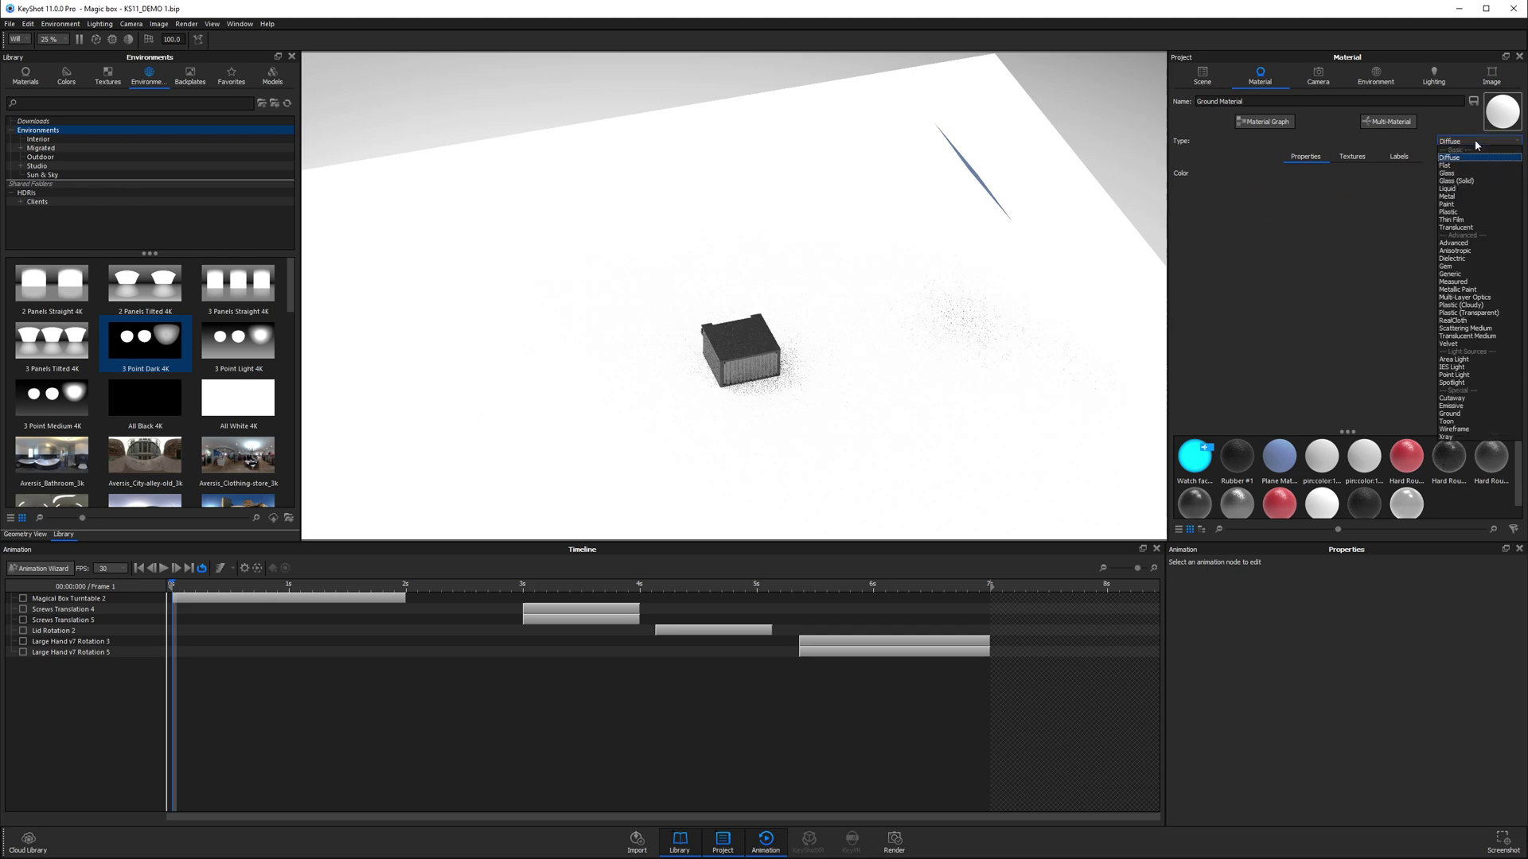
left_click(1463, 213)
left_click(1501, 172)
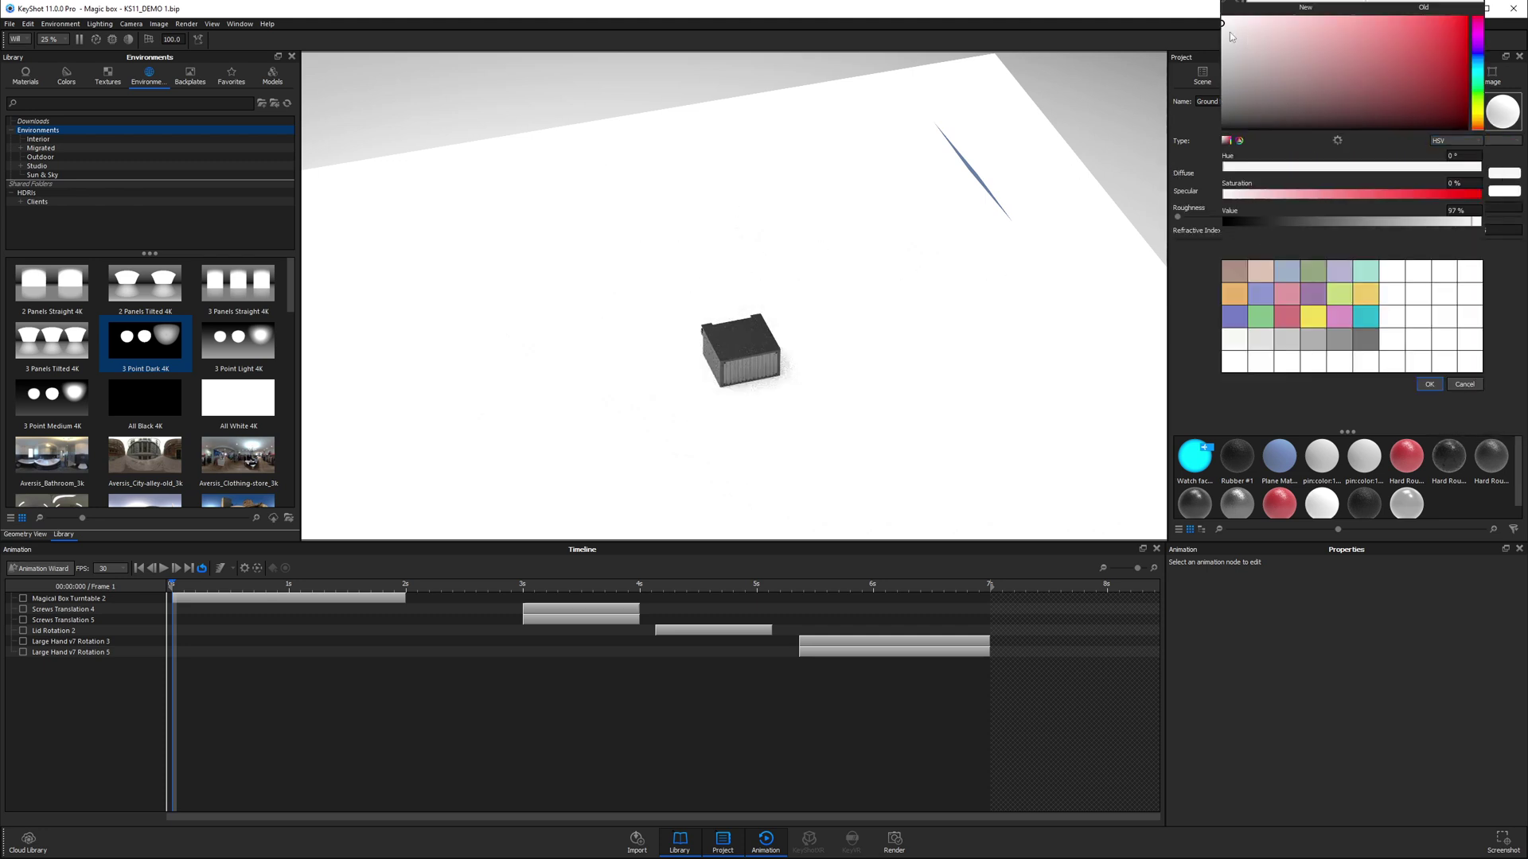
left_click_drag(1226, 31, 1206, 70)
left_click(1429, 384)
left_click(1486, 208)
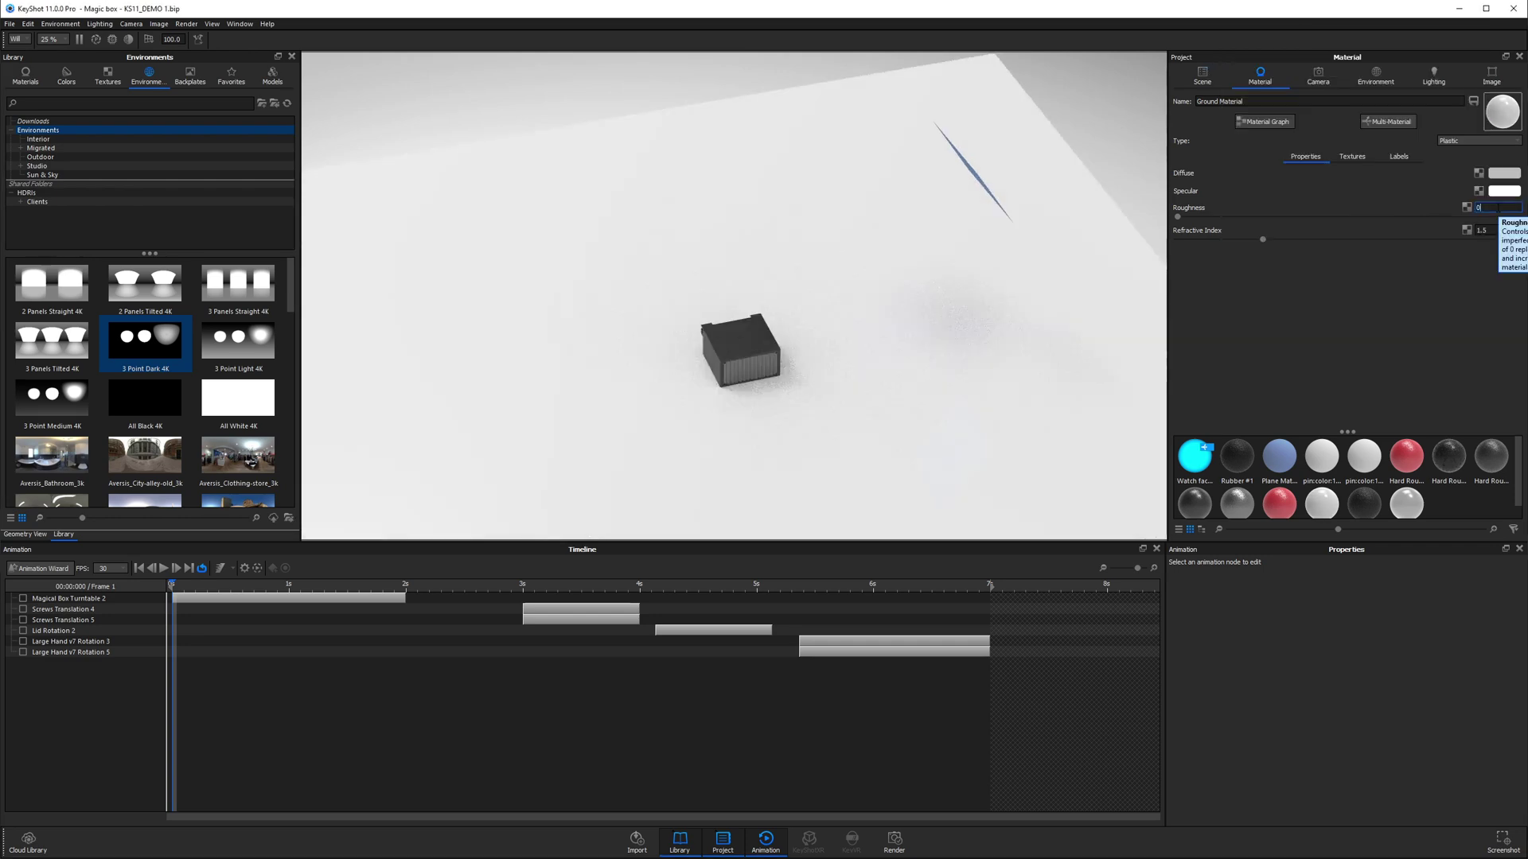
left_click_drag(841, 470, 867, 370)
- Turn the plane's material into an Area Light
double_click(923, 152)
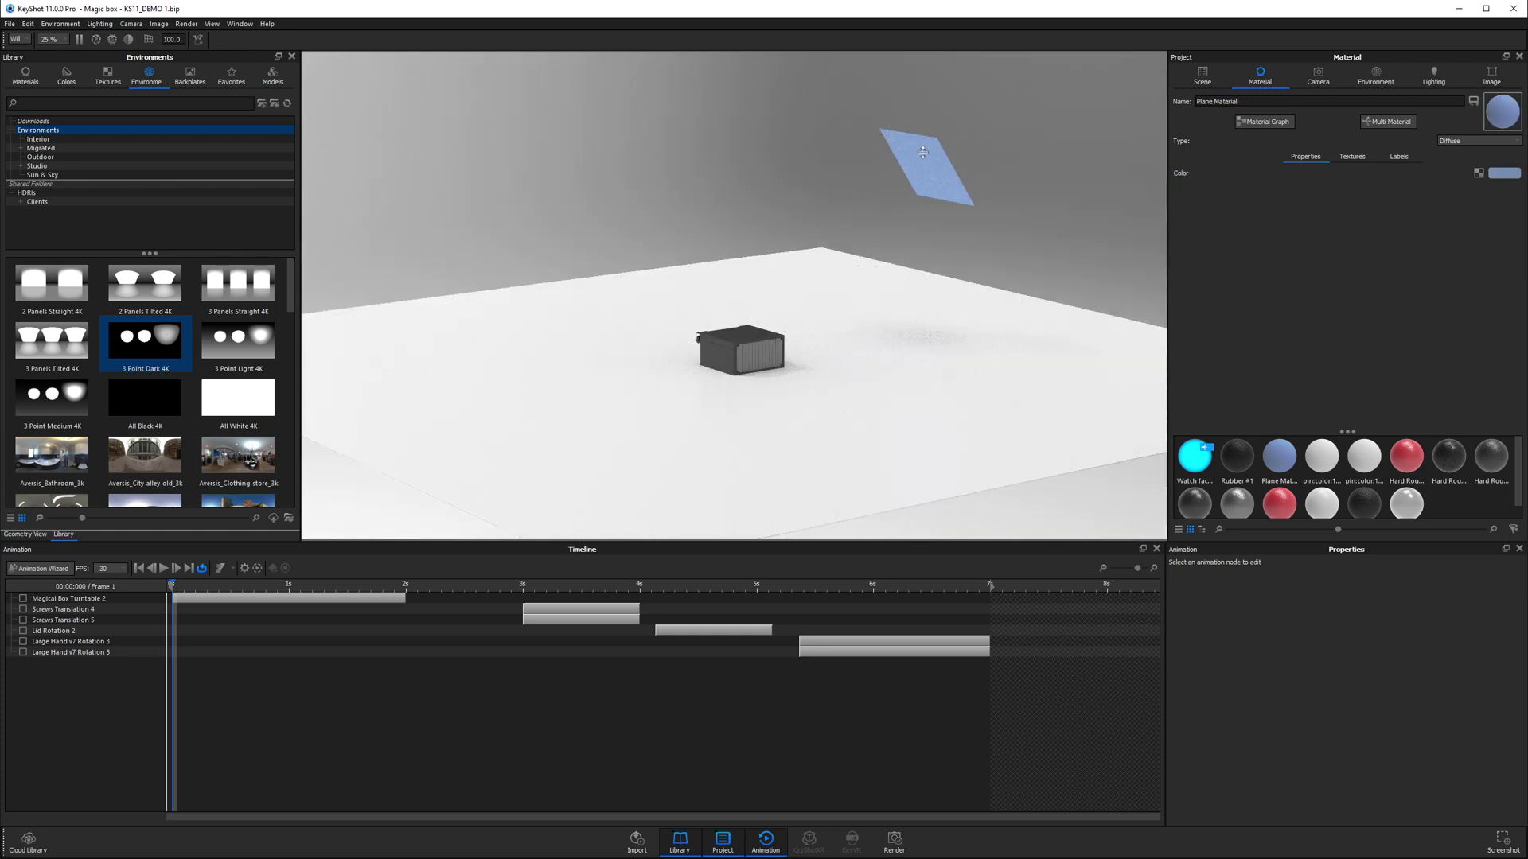
left_click(1461, 140)
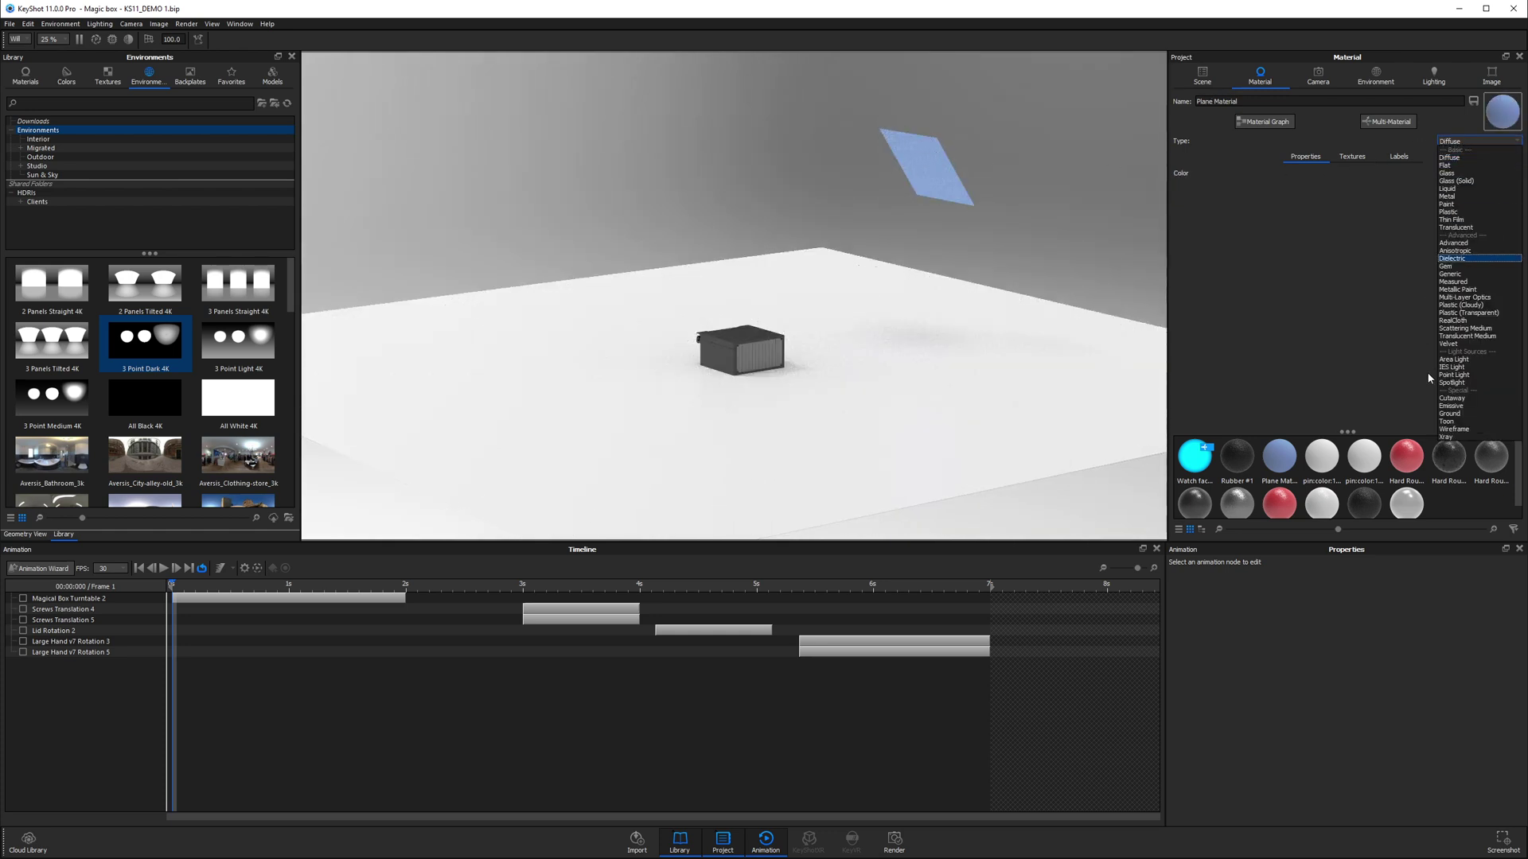
left_click(1453, 360)
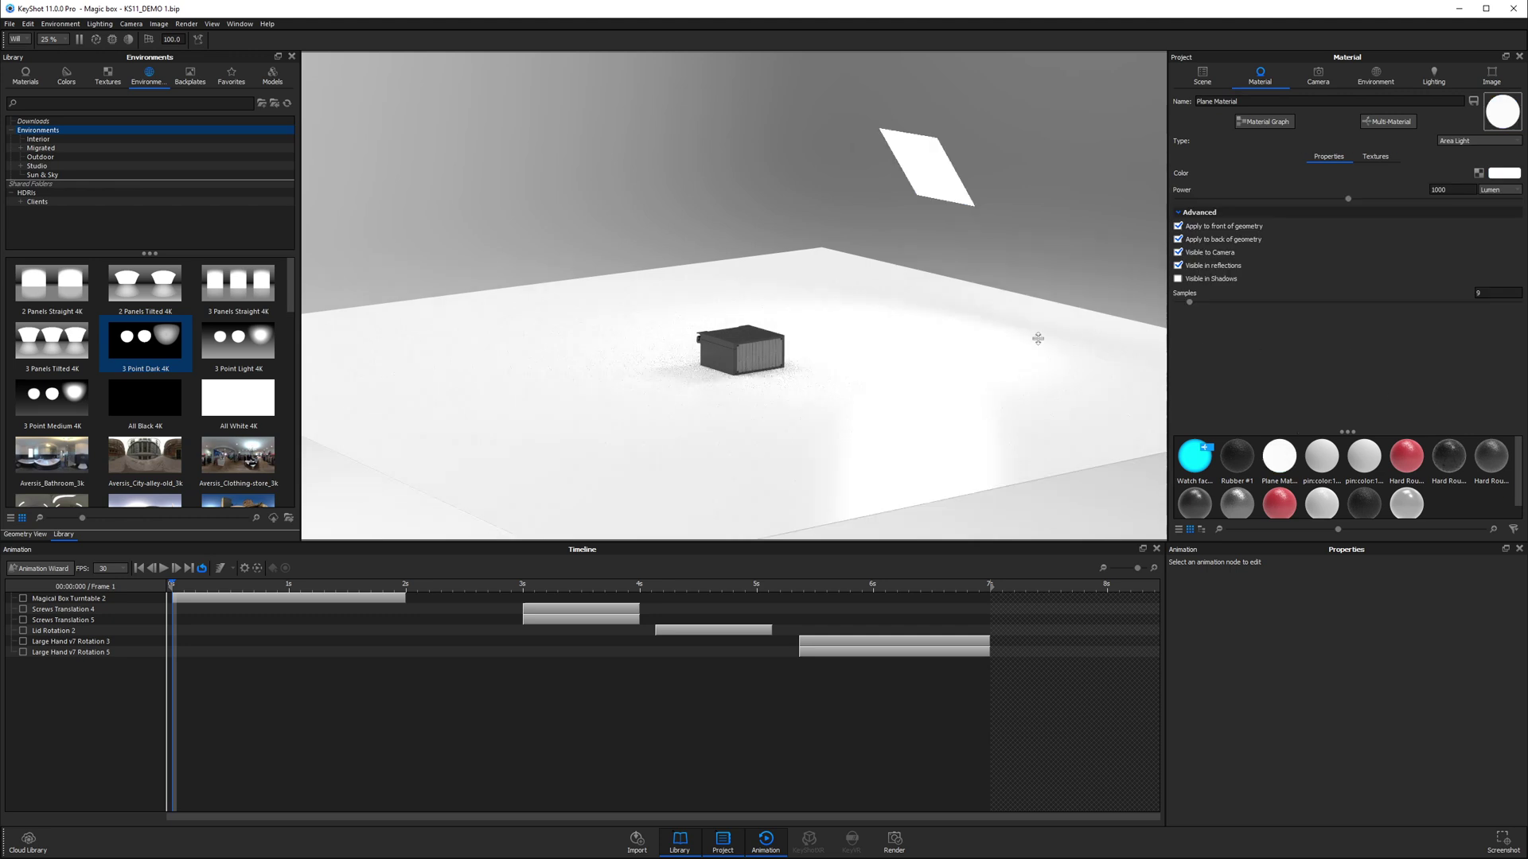
left_click_drag(997, 337, 896, 324)
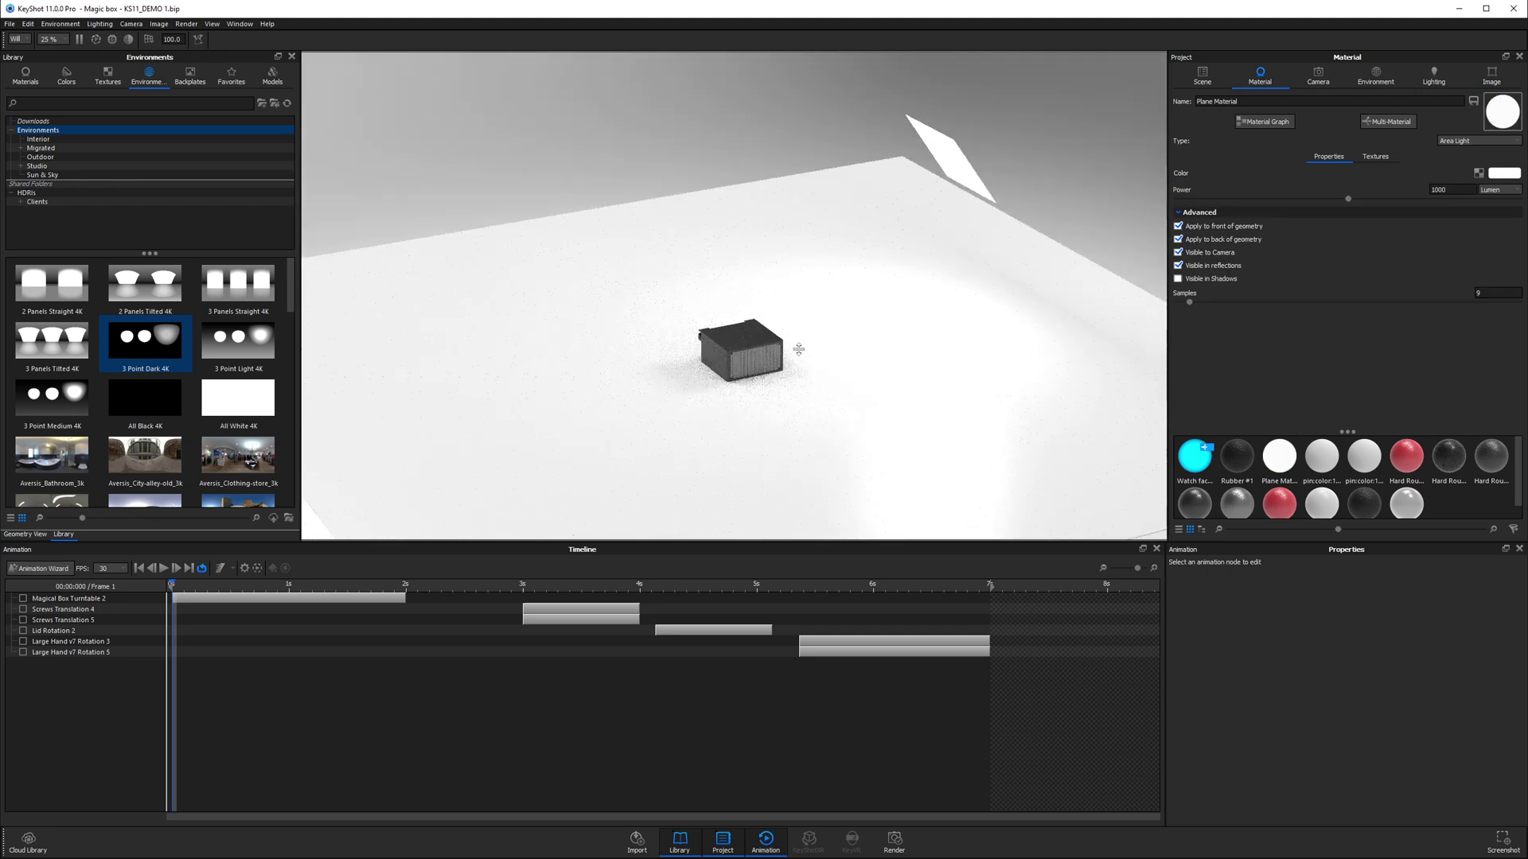
- Show the environment settings and set its brightness to 0
left_click(1397, 80)
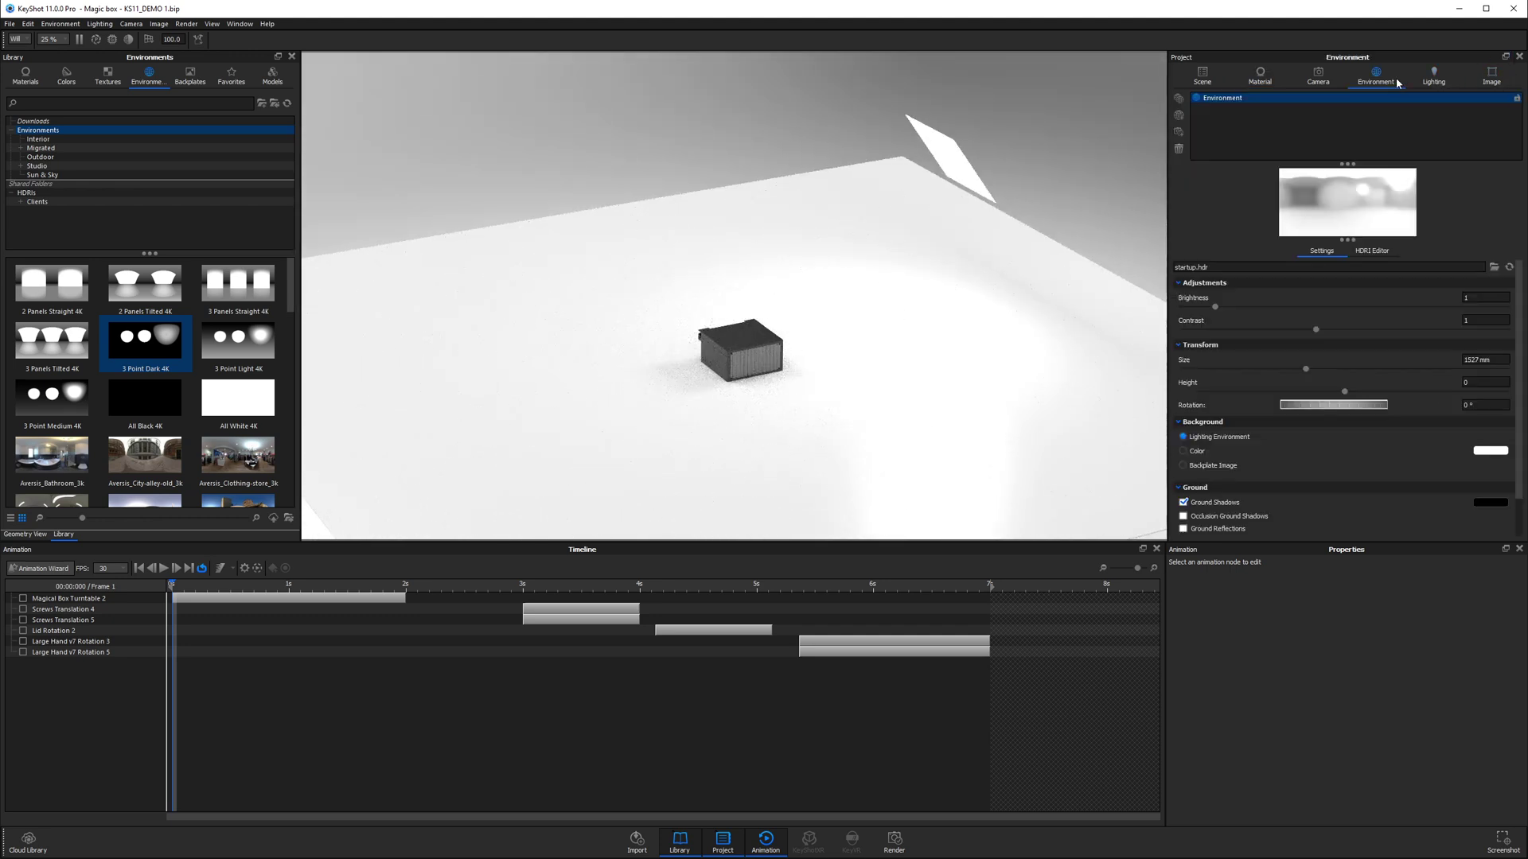
left_click(1482, 297)
type("0")
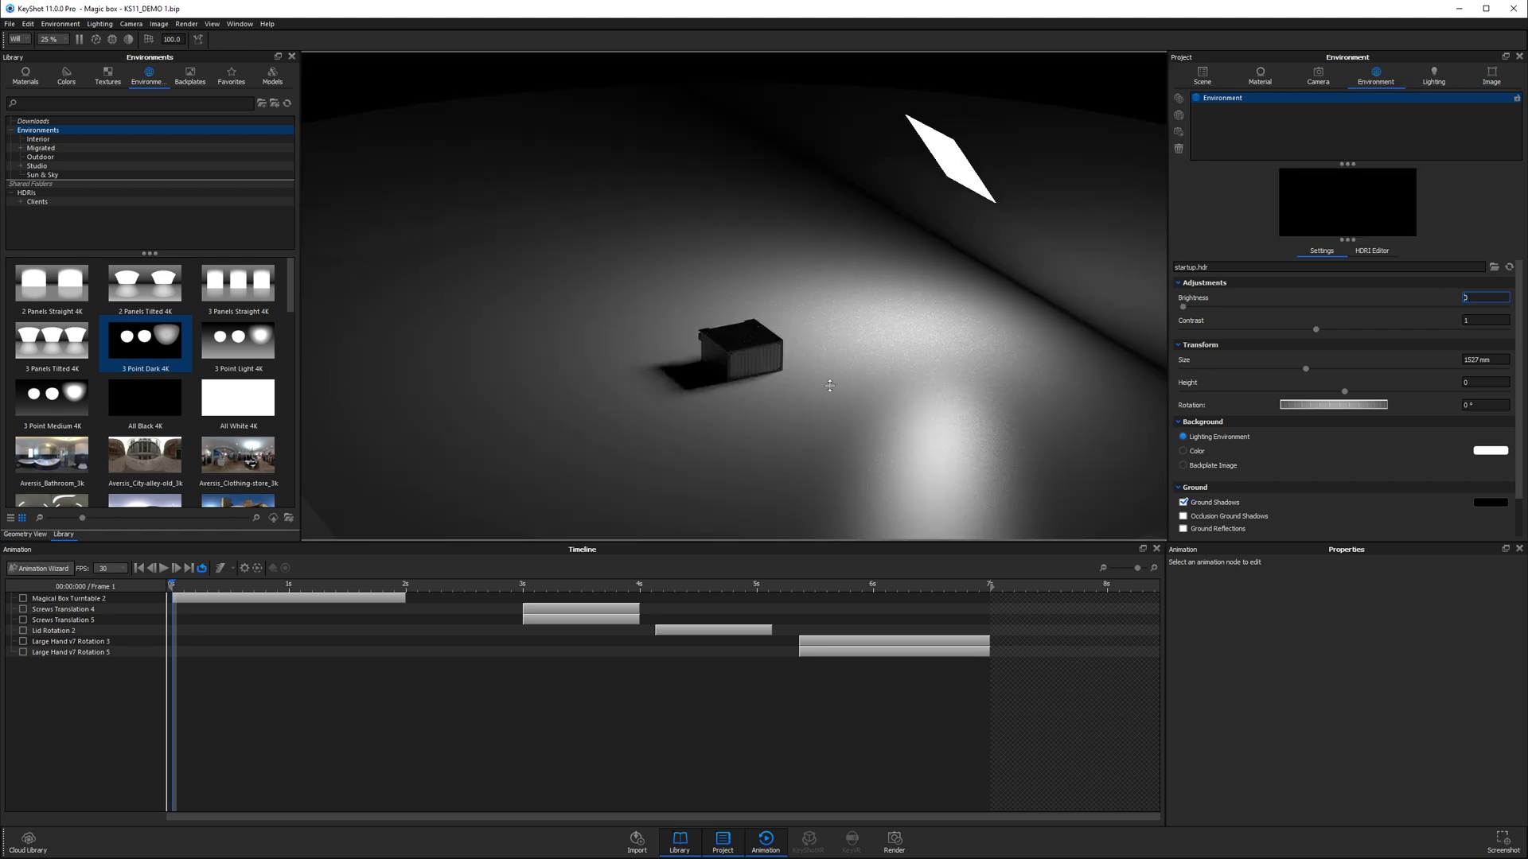
mouse_move(807, 380)
left_mouse_down()
mouse_move(1038, 366)
mouse_move(573, 373)
mouse_move(807, 351)
mouse_move(820, 413)
mouse_move(819, 395)
left_mouse_up()
scroll(672, 449, "up", 5)
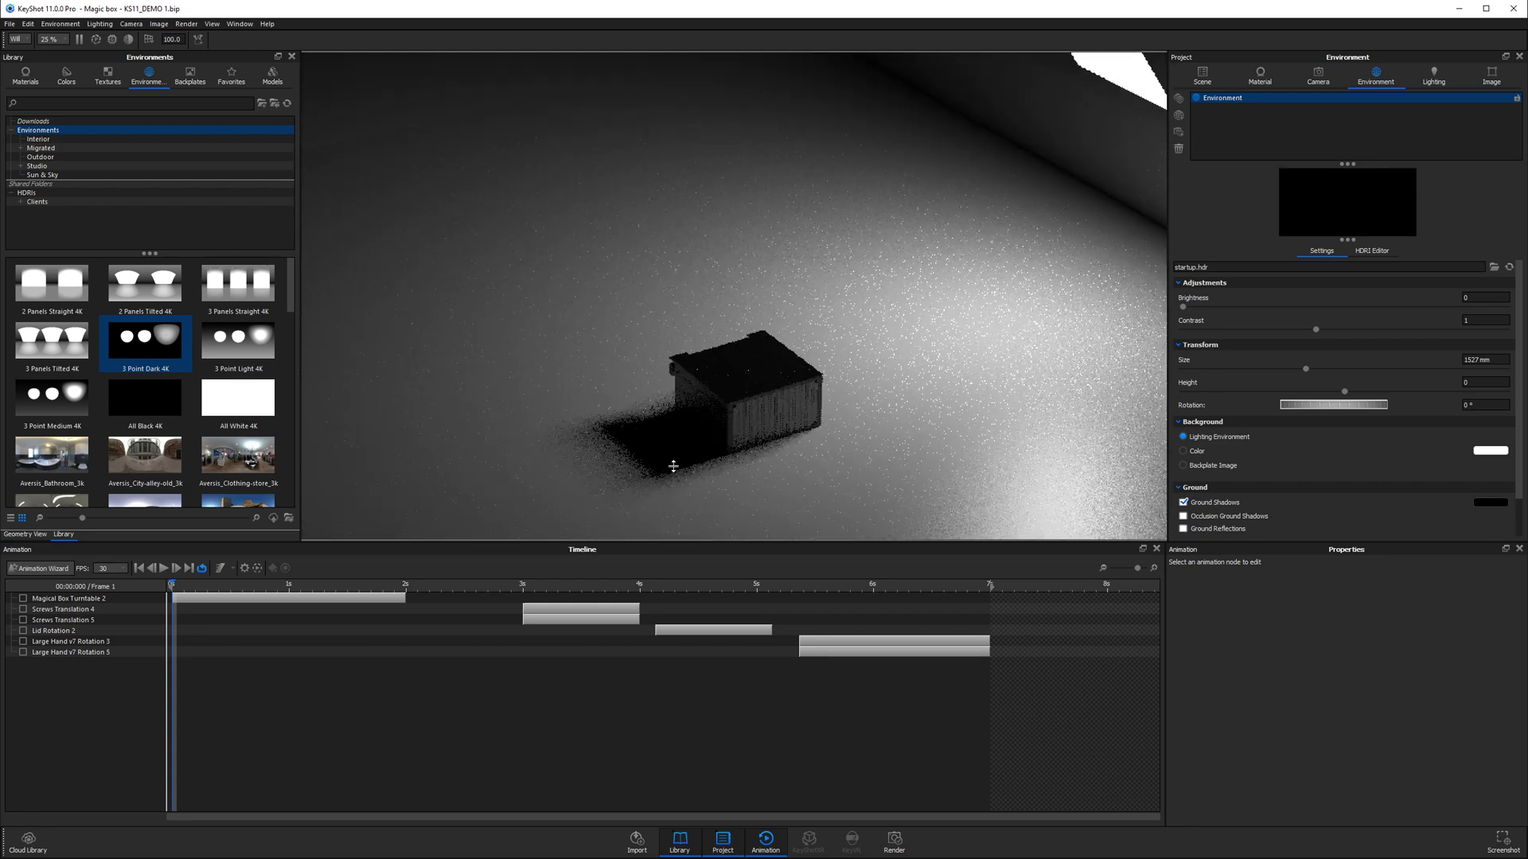
middle_click_drag(748, 428, 672, 401)
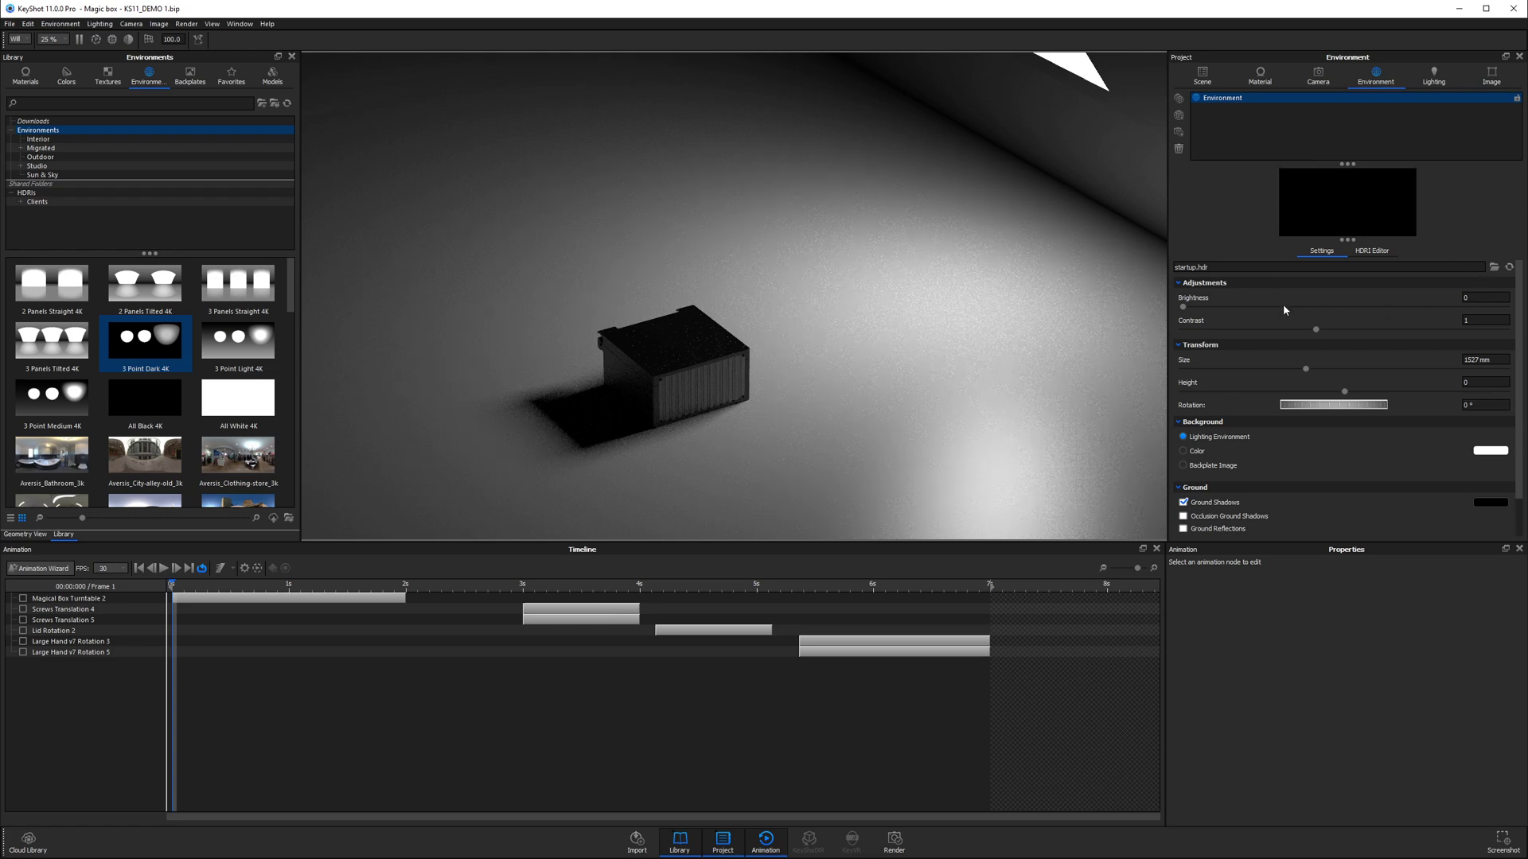
- Adjust the environment brightness from about 0.78 through 0.1, settling on 0.01
left_click_drag(1184, 309, 1210, 308)
left_click(1492, 300)
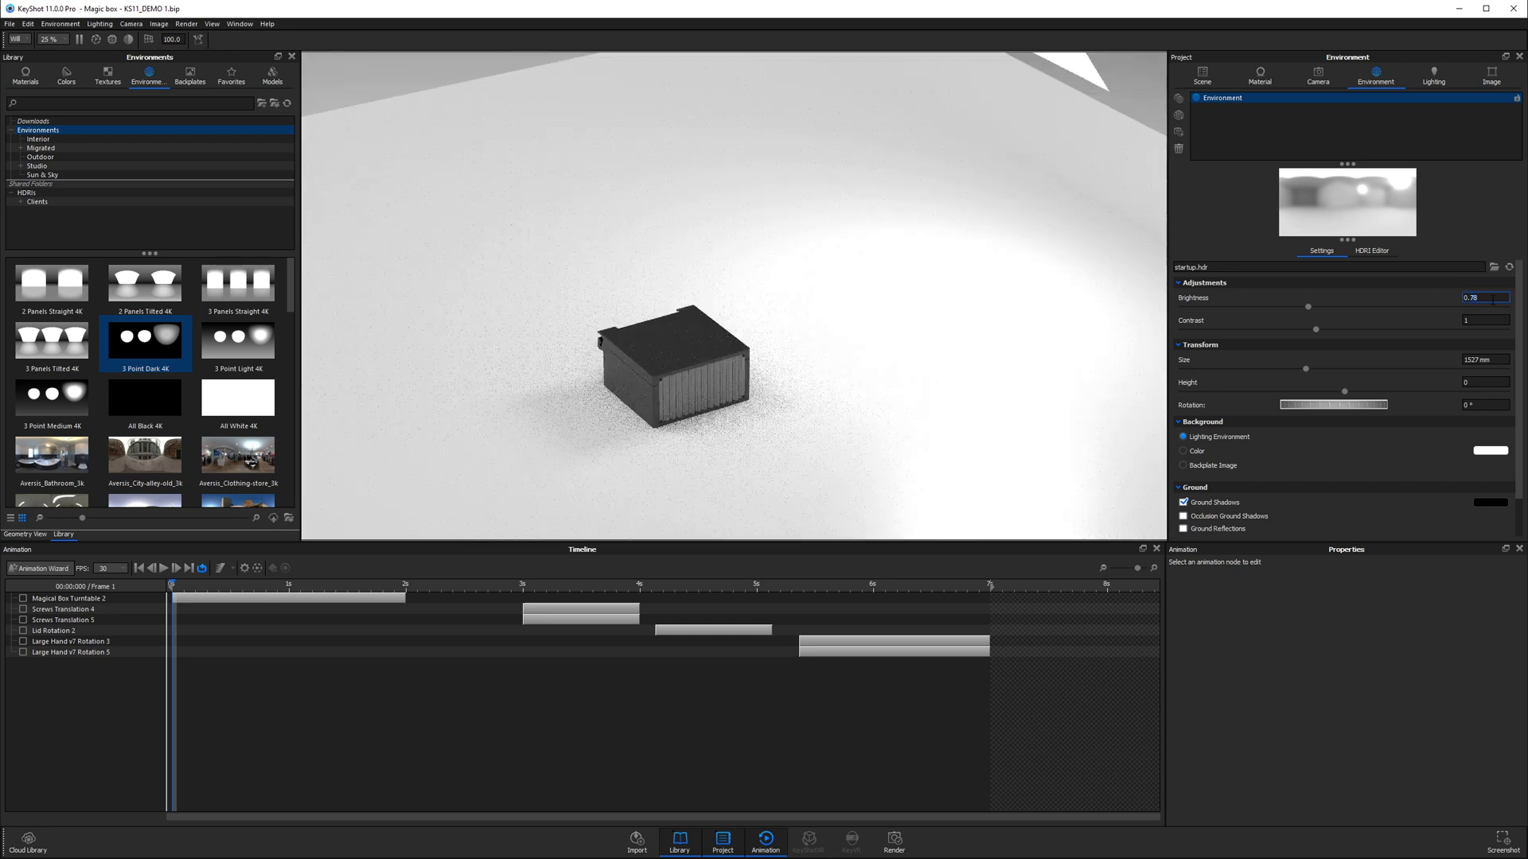
key("ctrl+a")
type("0.1")
key("Return")
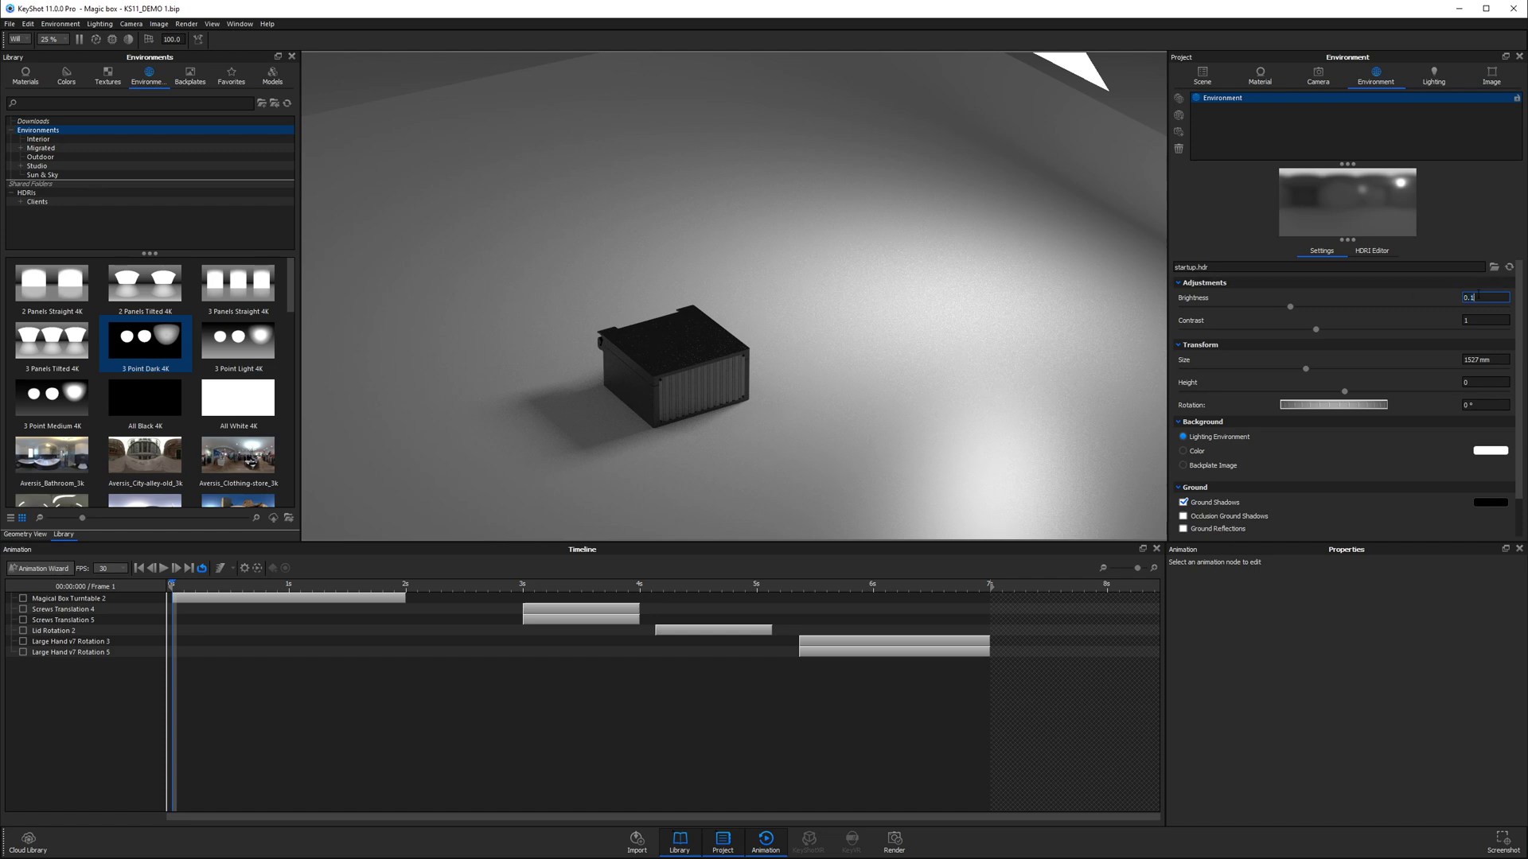
type("0.01")
key("Return")
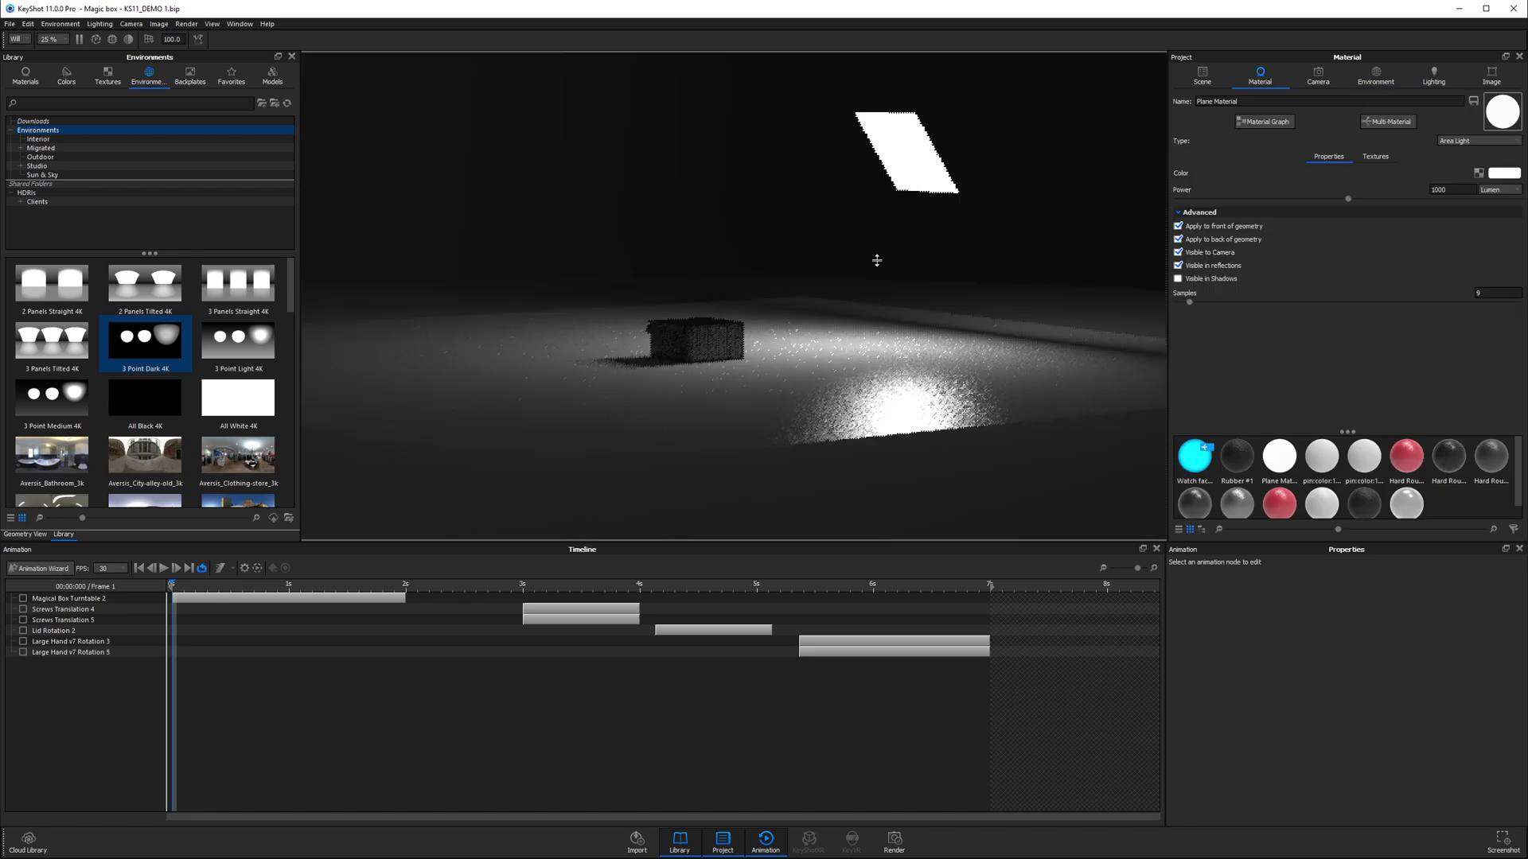
- Stop the area-light plane from emitting off the back of its geometry
left_click_drag(876, 259, 756, 366)
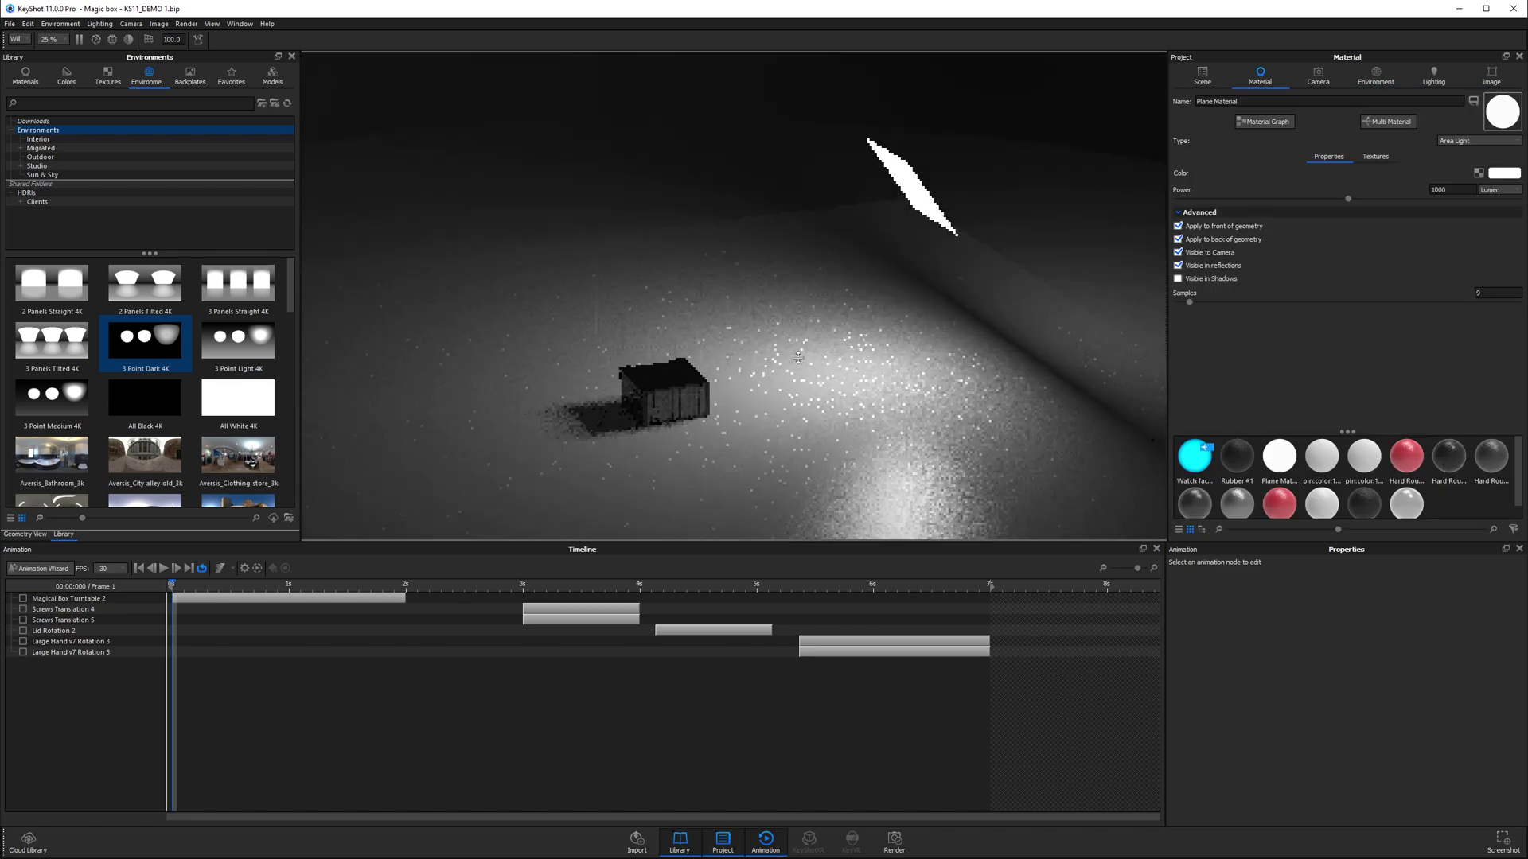
left_click(1187, 238)
mouse_move(1048, 310)
left_mouse_down()
mouse_move(946, 263)
mouse_move(971, 334)
mouse_move(714, 424)
mouse_move(1047, 324)
left_mouse_up()
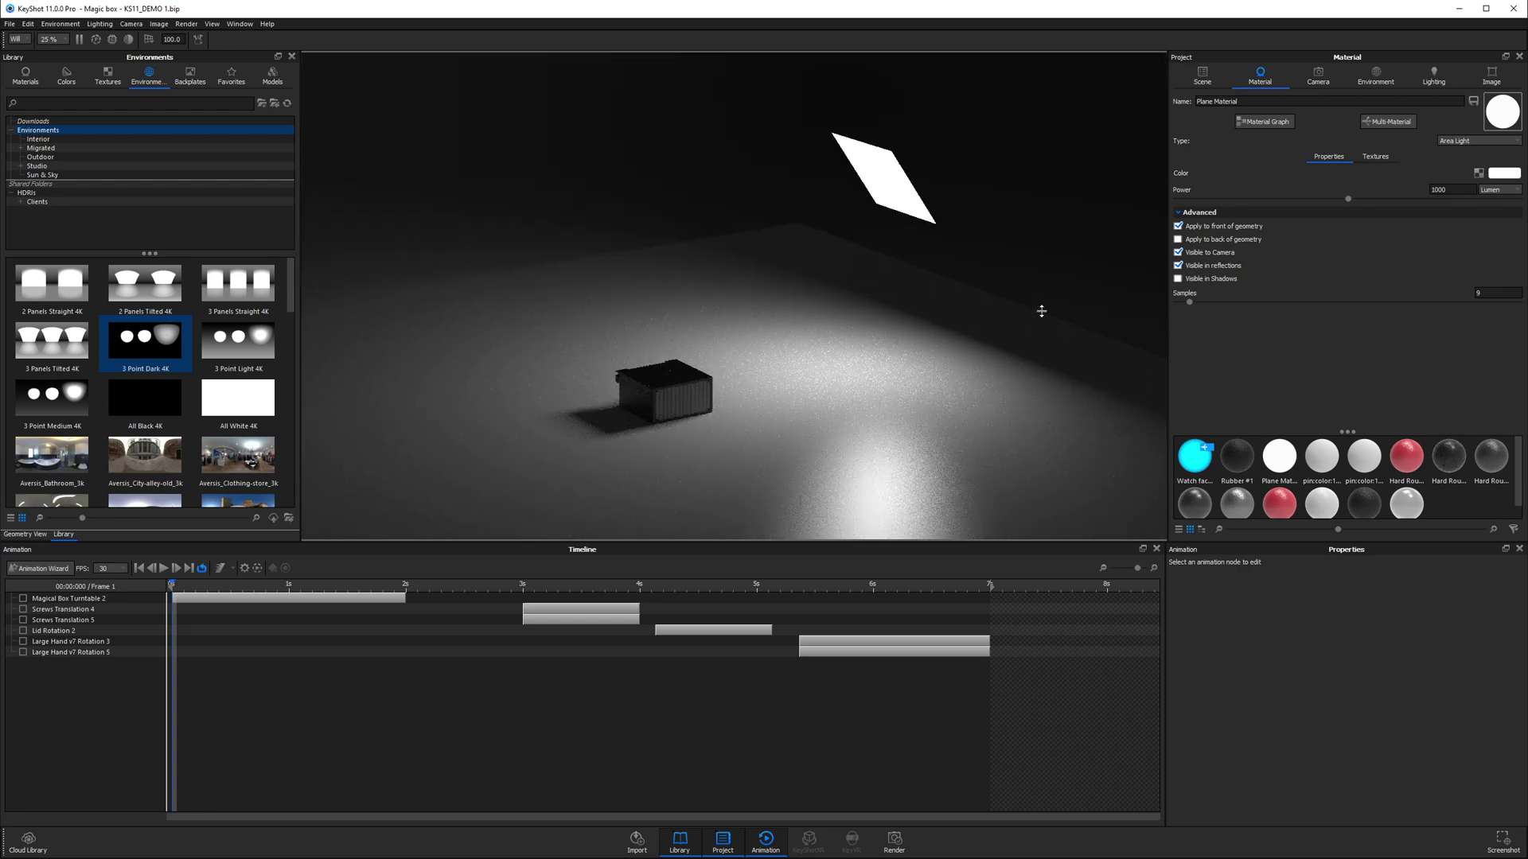
left_click_drag(928, 236, 929, 241)
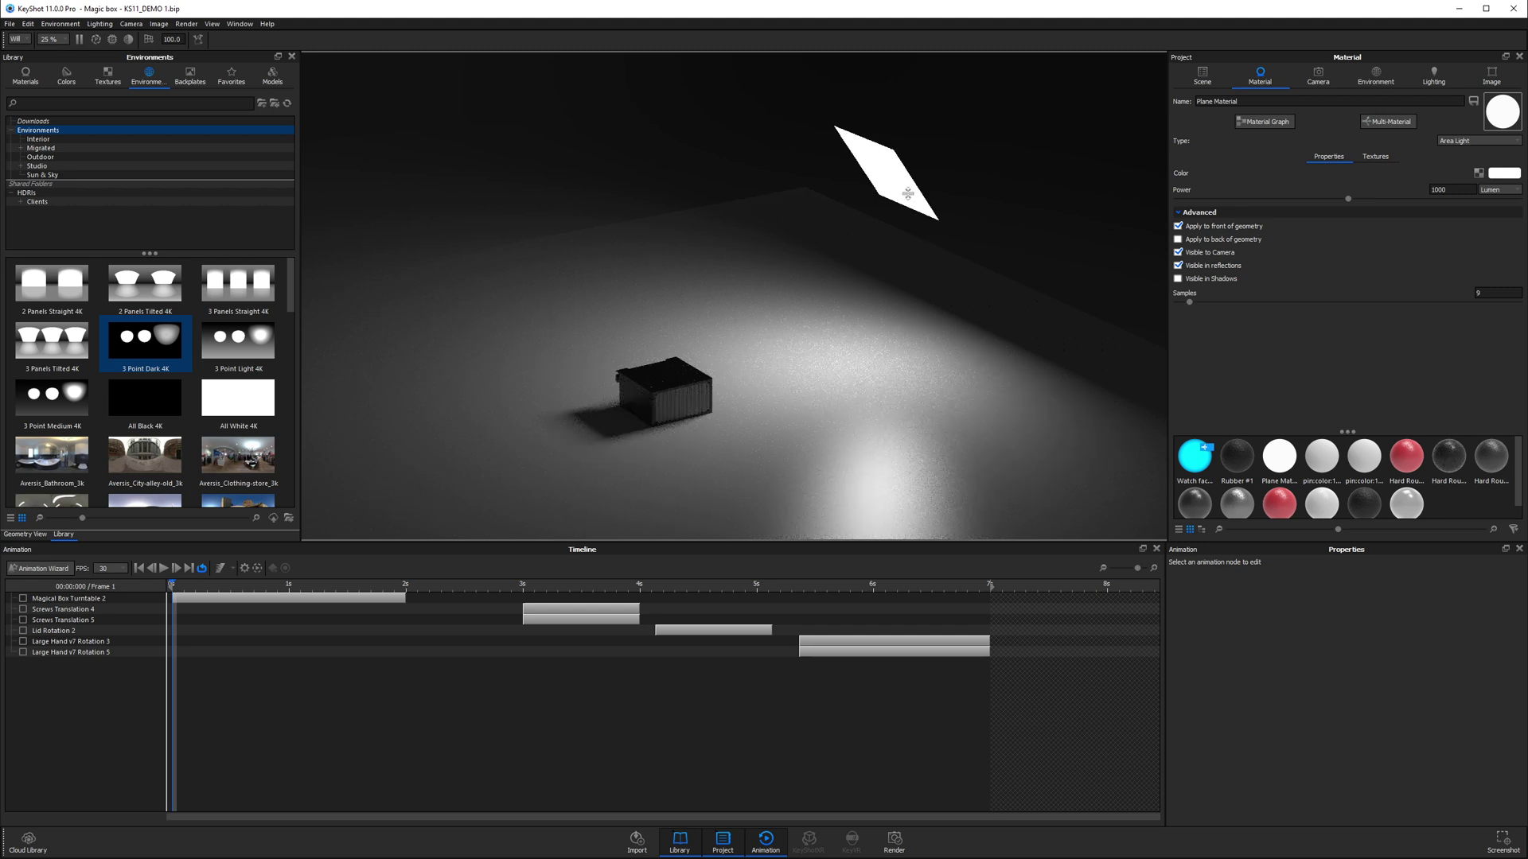
- Toggle the light's Visible to Camera option off and back on to compare
left_click(1178, 253)
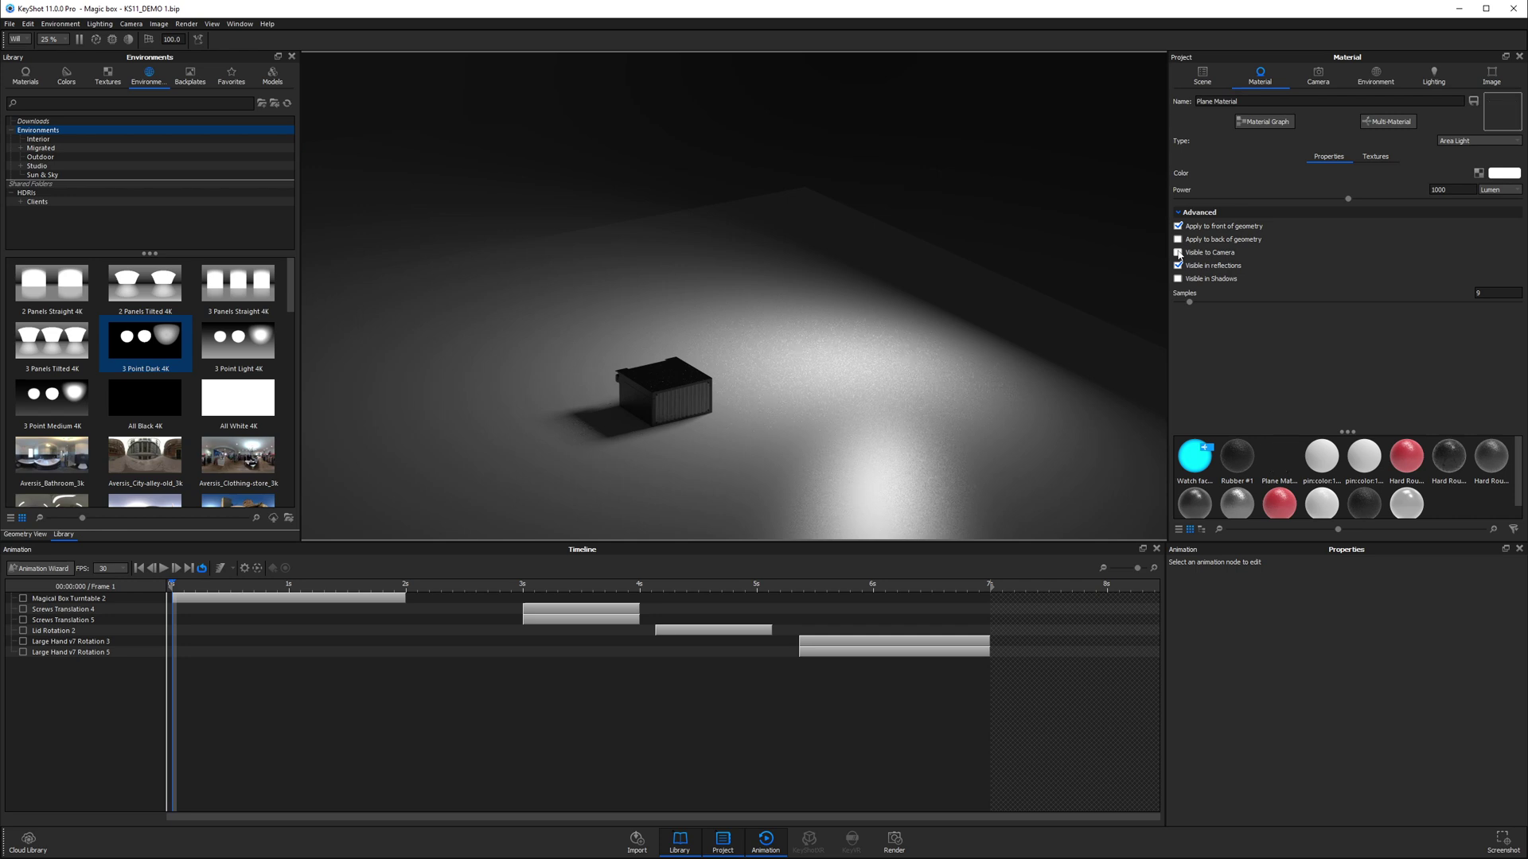
left_click(1178, 254)
left_click_drag(1070, 407, 914, 414)
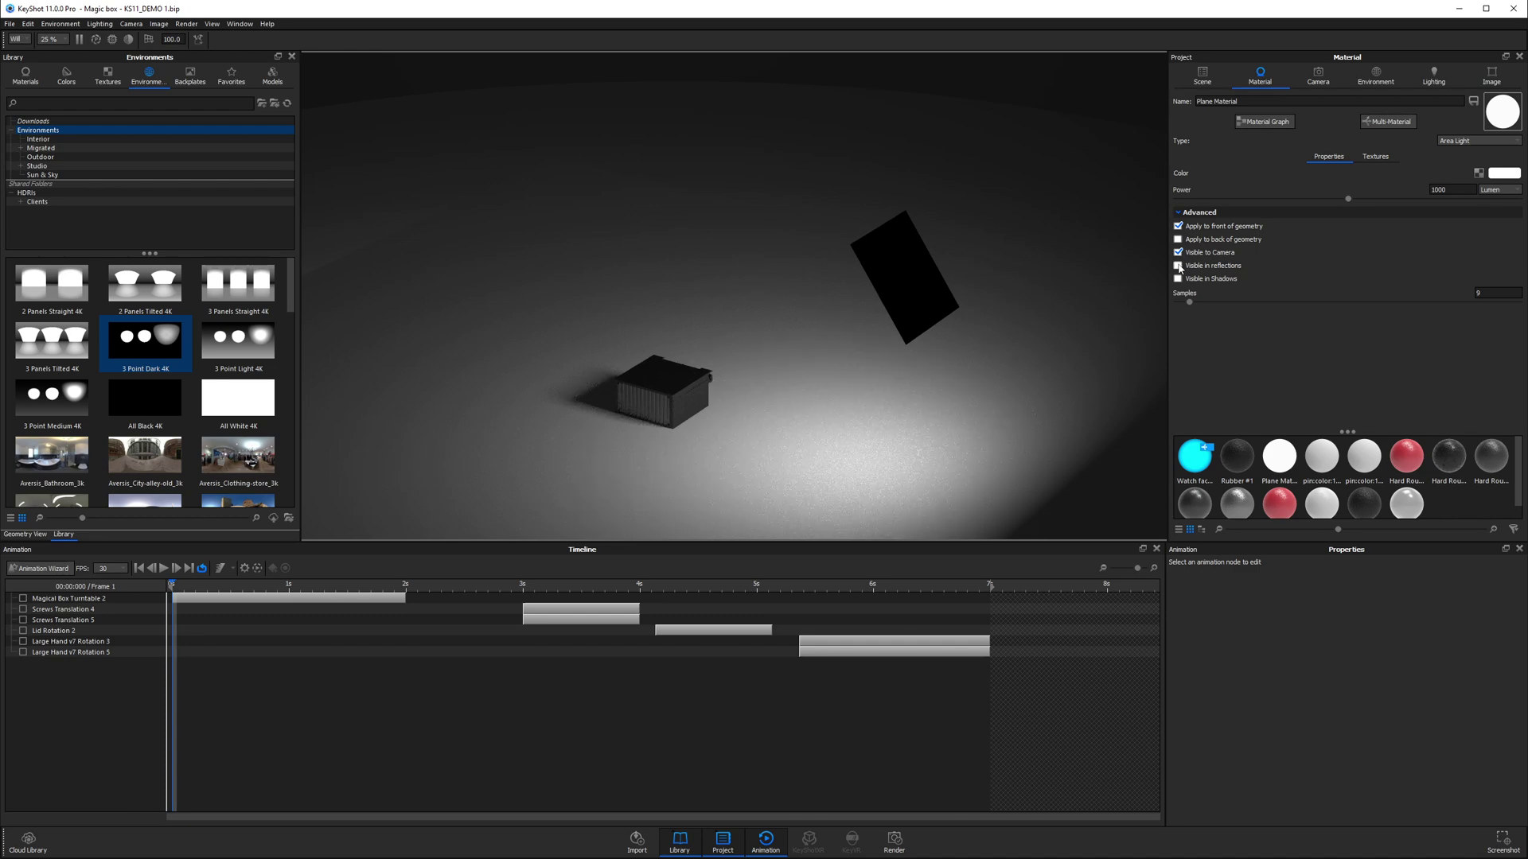
left_click_drag(748, 405, 762, 463)
scroll(792, 449, "up", 2)
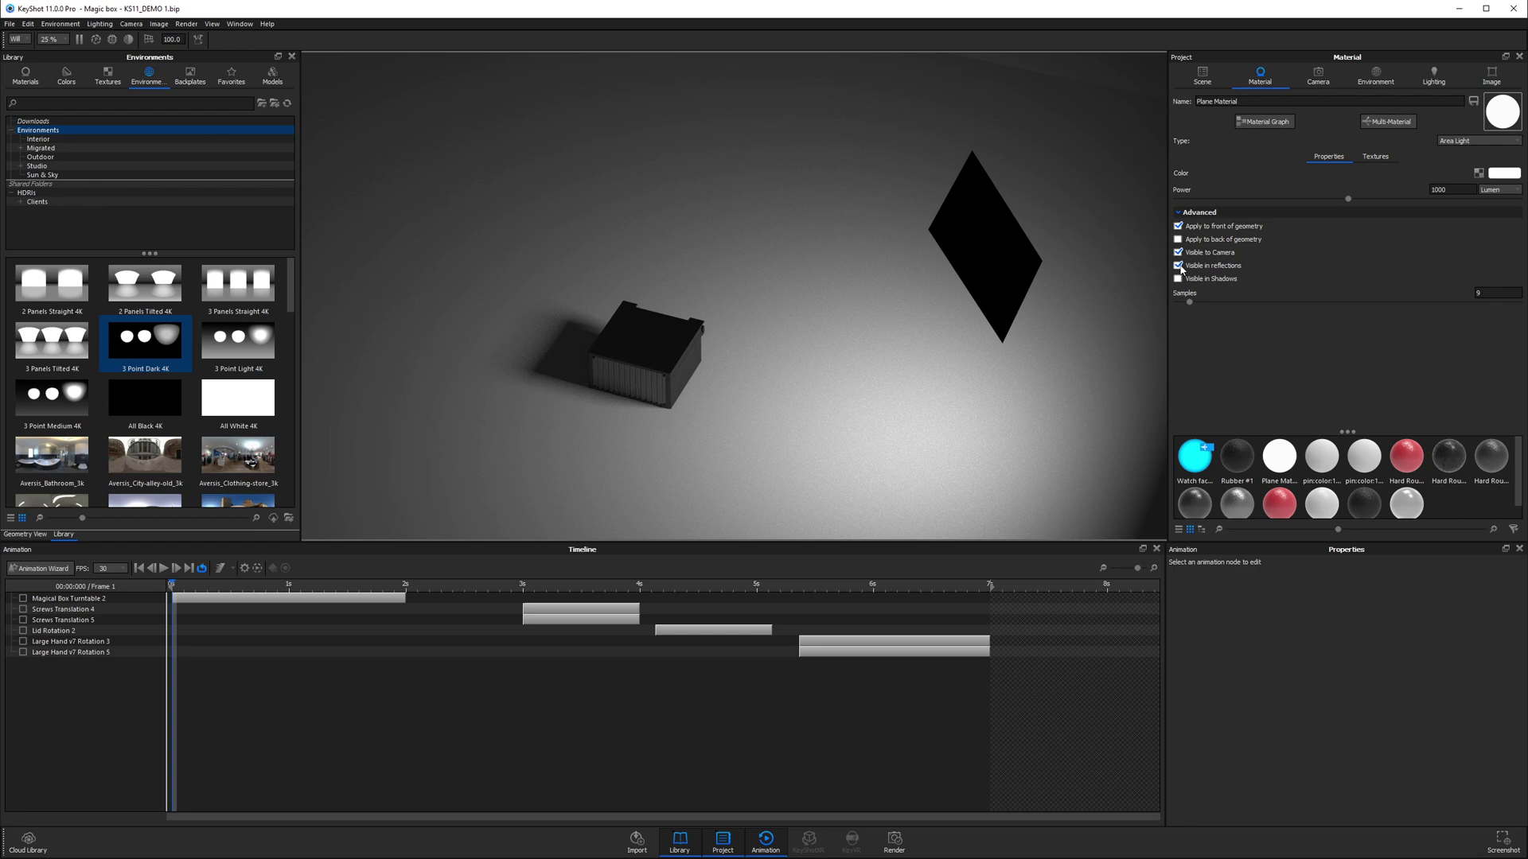
- Toggle the light's visibility in reflections to compare its reflection on the floor
left_click_drag(970, 262, 1104, 244)
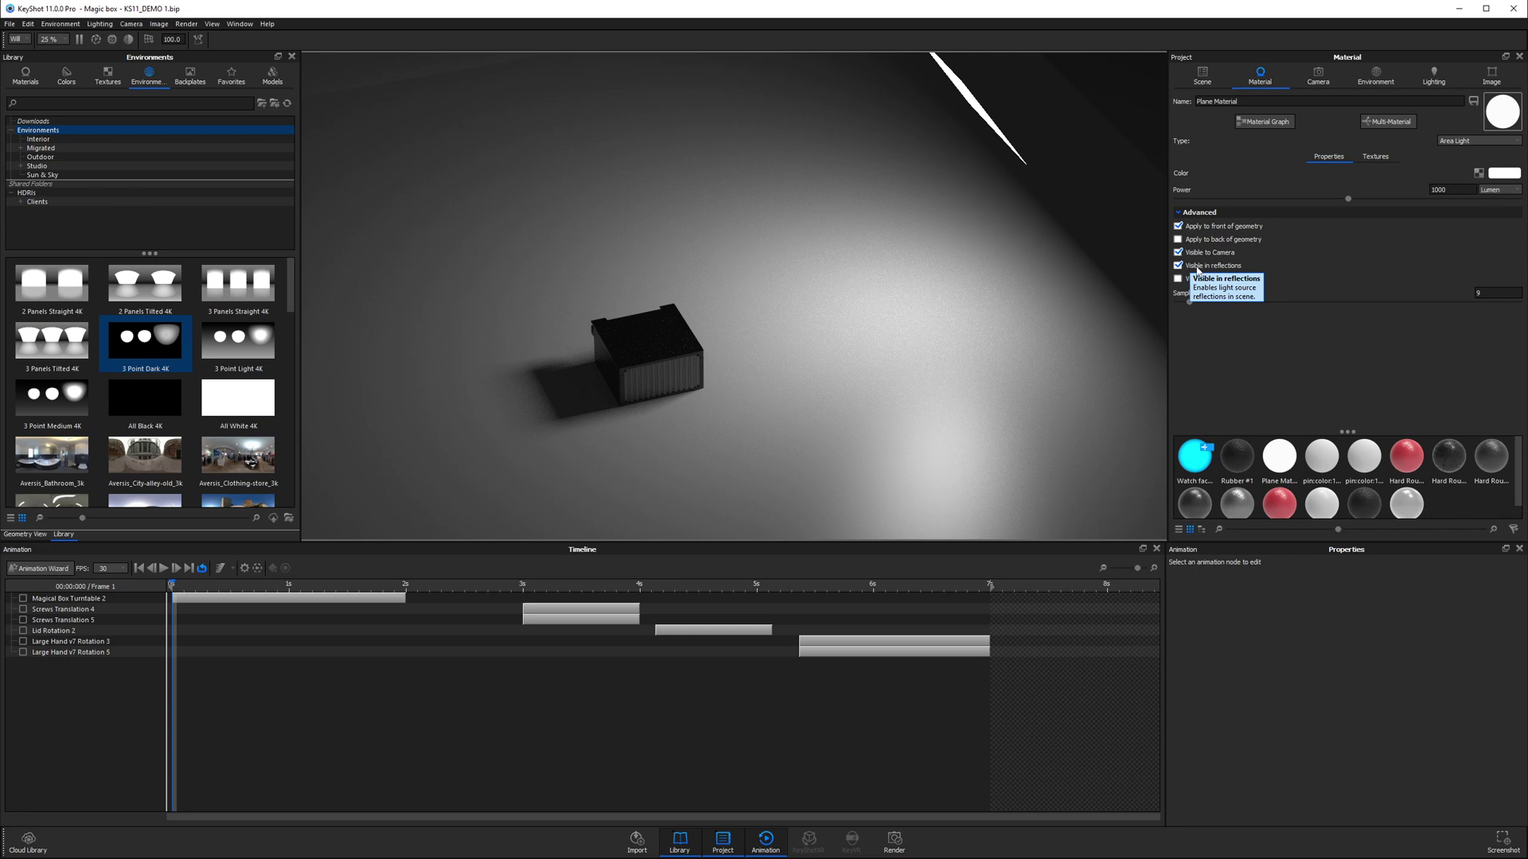
left_click(1177, 266)
left_click(1180, 267)
left_click_drag(915, 346, 909, 394)
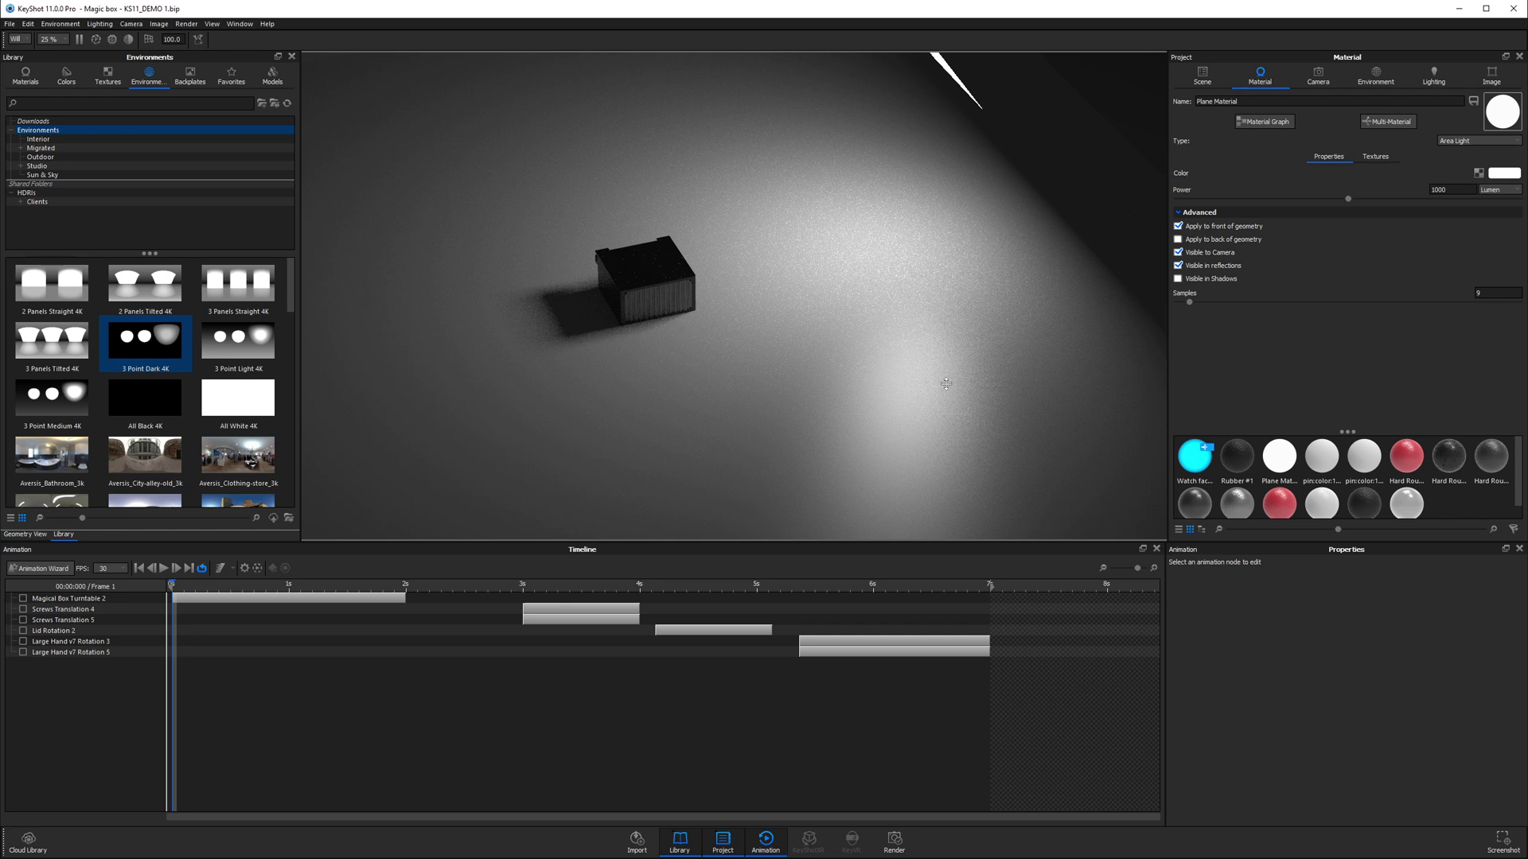
left_click(1178, 265)
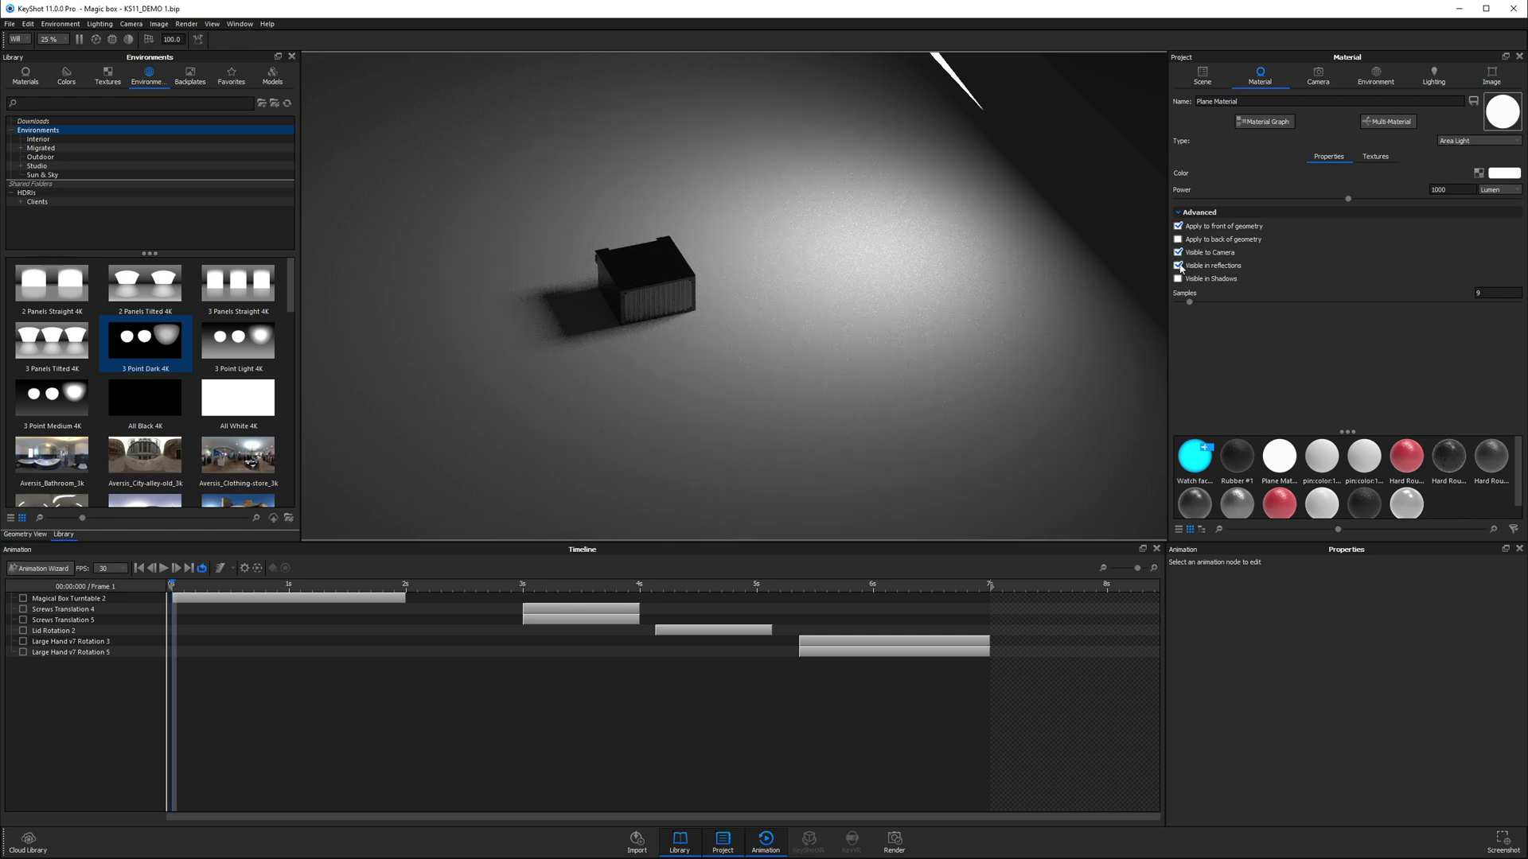
left_click_drag(848, 420, 913, 283)
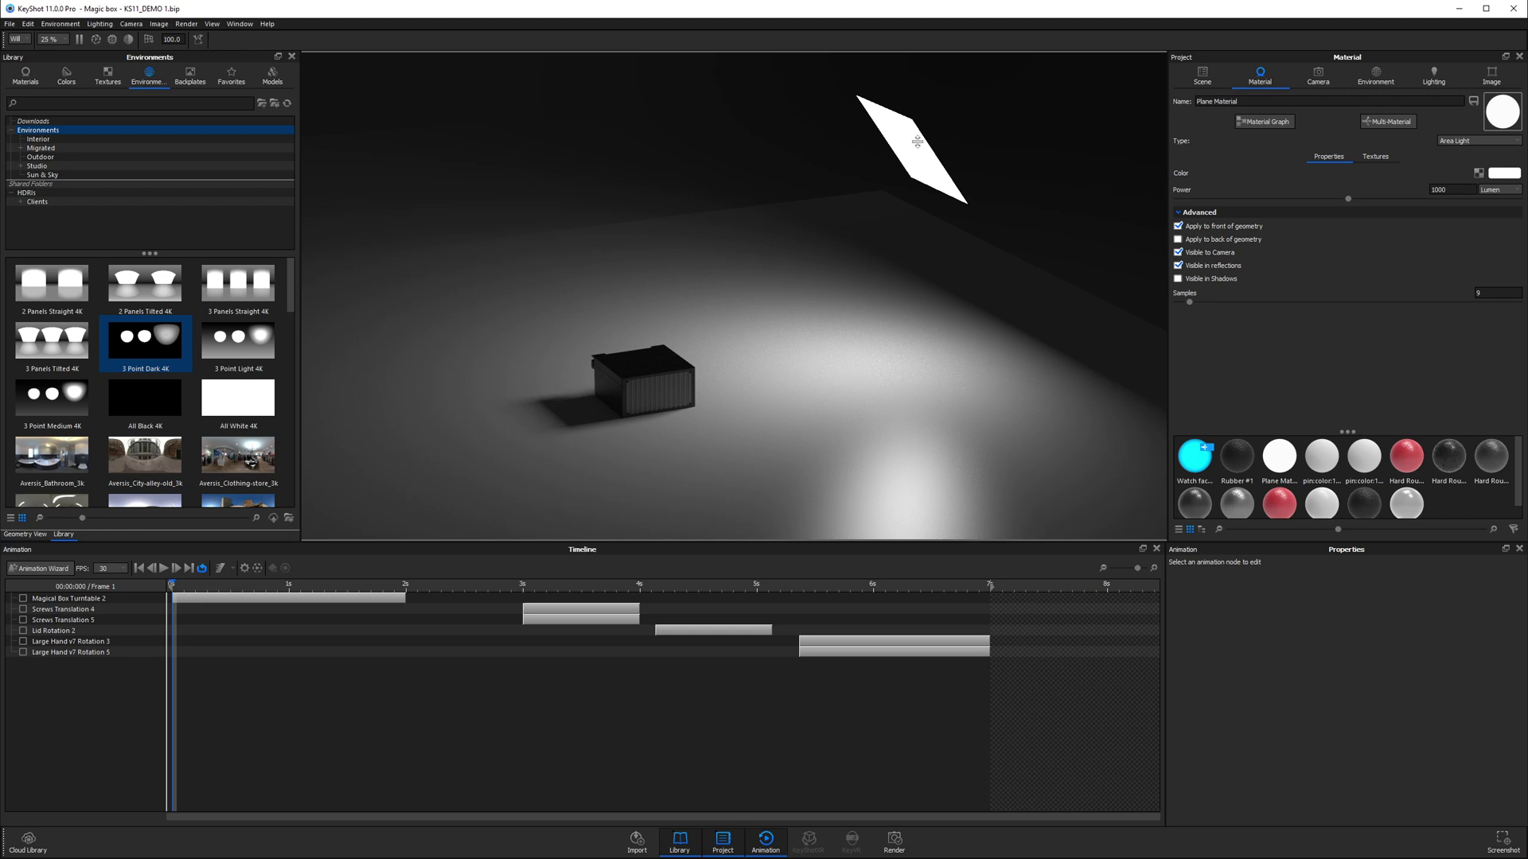
- Open the plane's Material Graph, enlarge its window, and reposition the Plane Material and Area Light nodes
left_click(1262, 121)
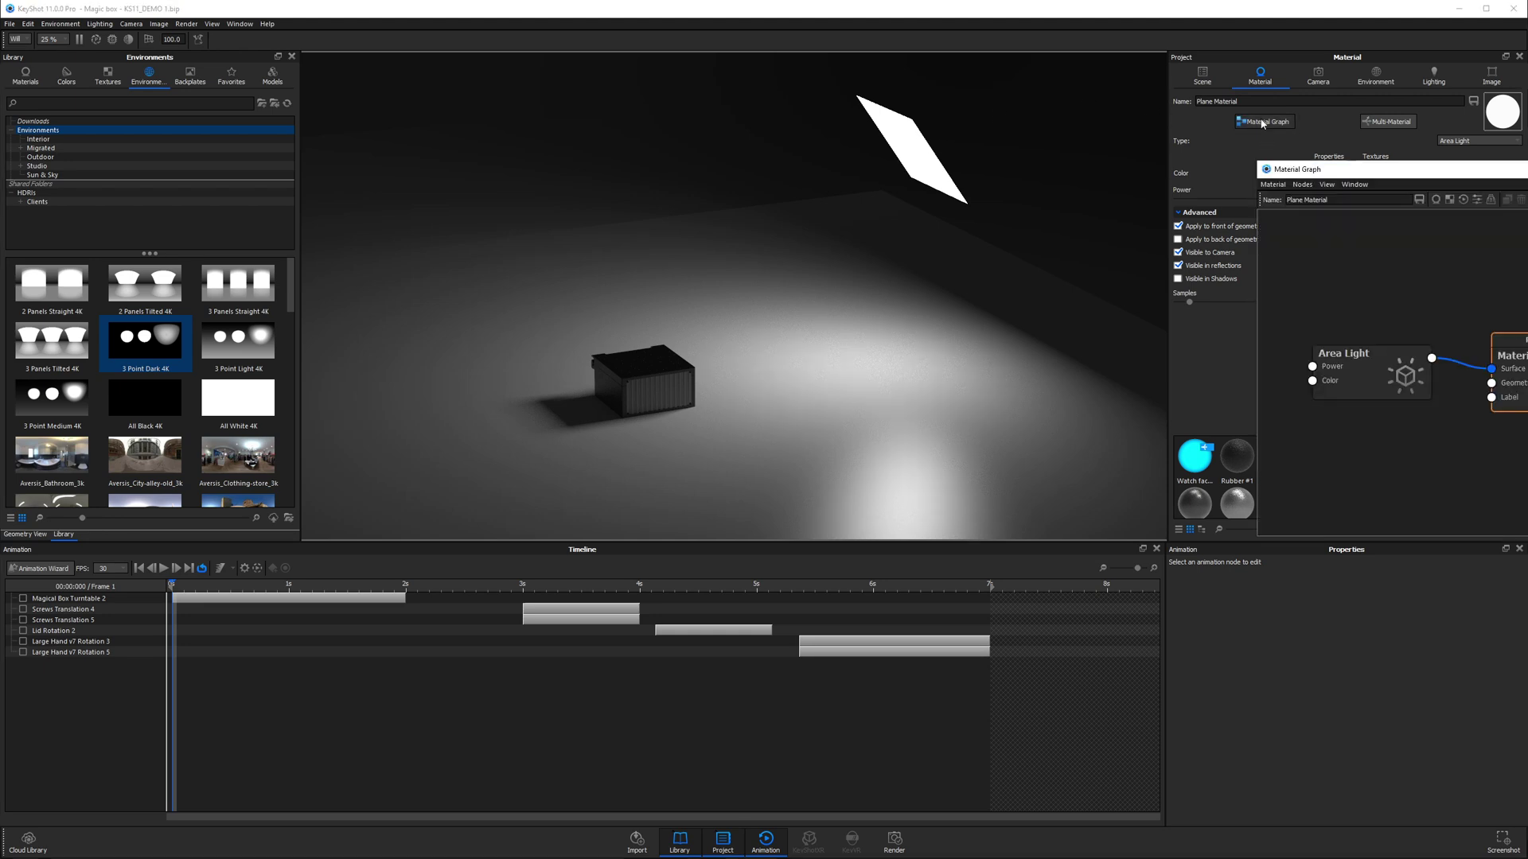
middle_click_drag(778, 259, 538, 277)
left_click_drag(538, 277, 610, 286)
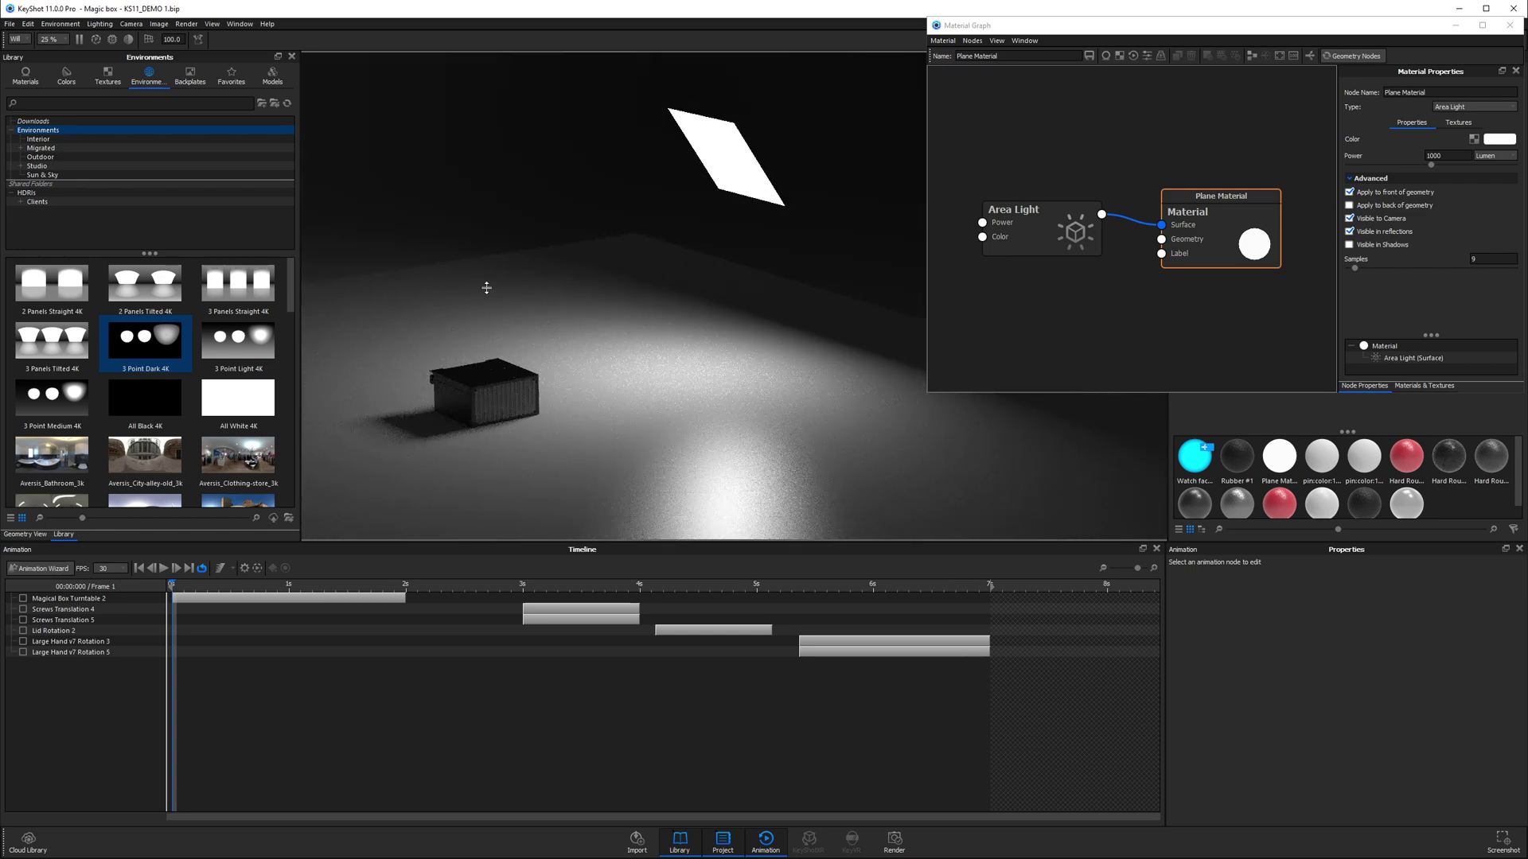
left_click_drag(927, 394, 895, 634)
left_click_drag(1189, 350, 1245, 135)
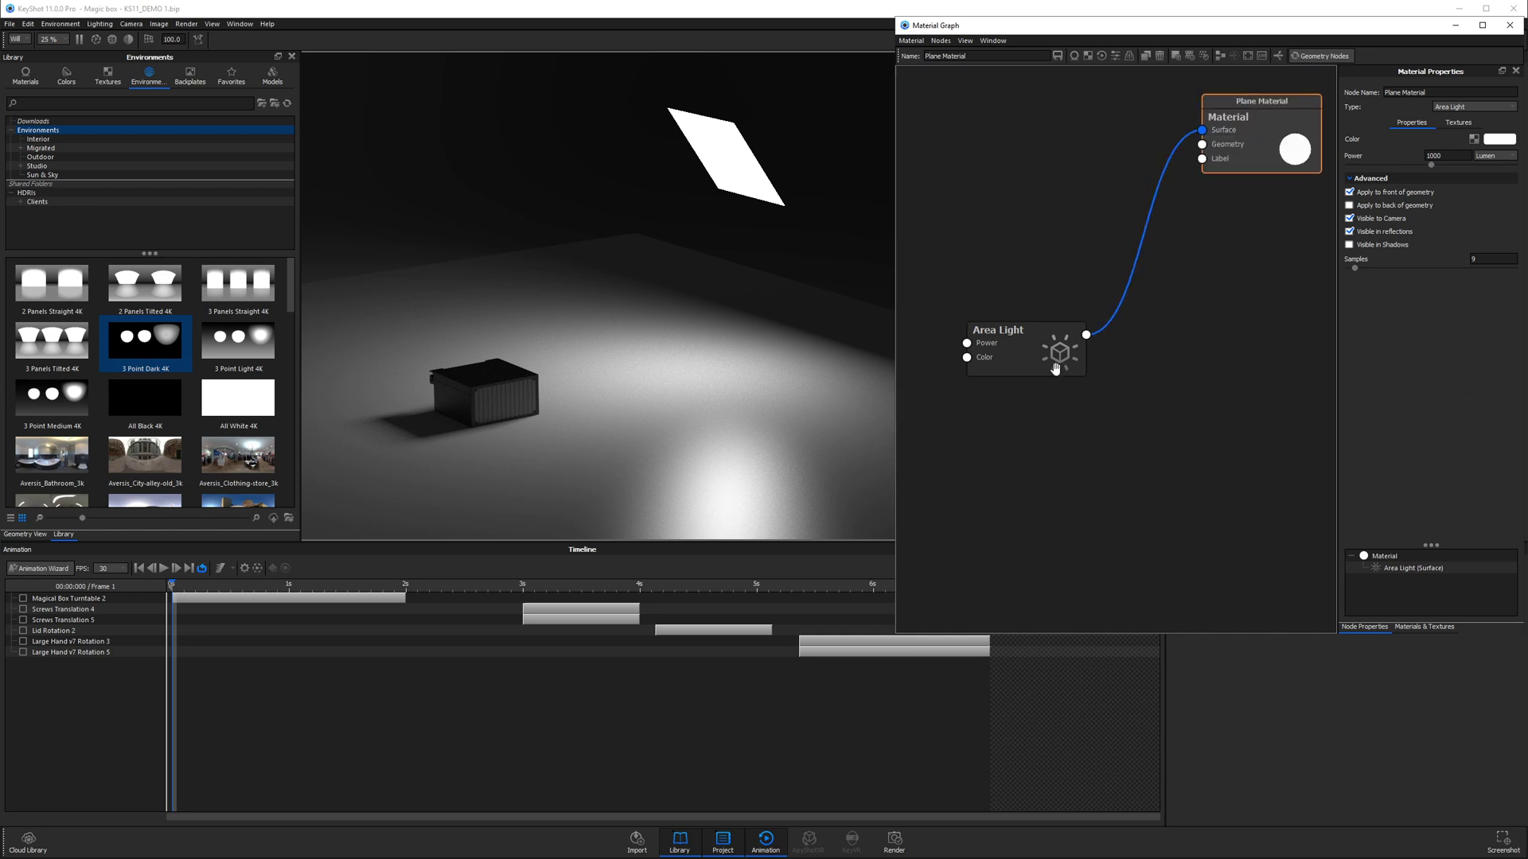
left_click_drag(1048, 358, 1074, 217)
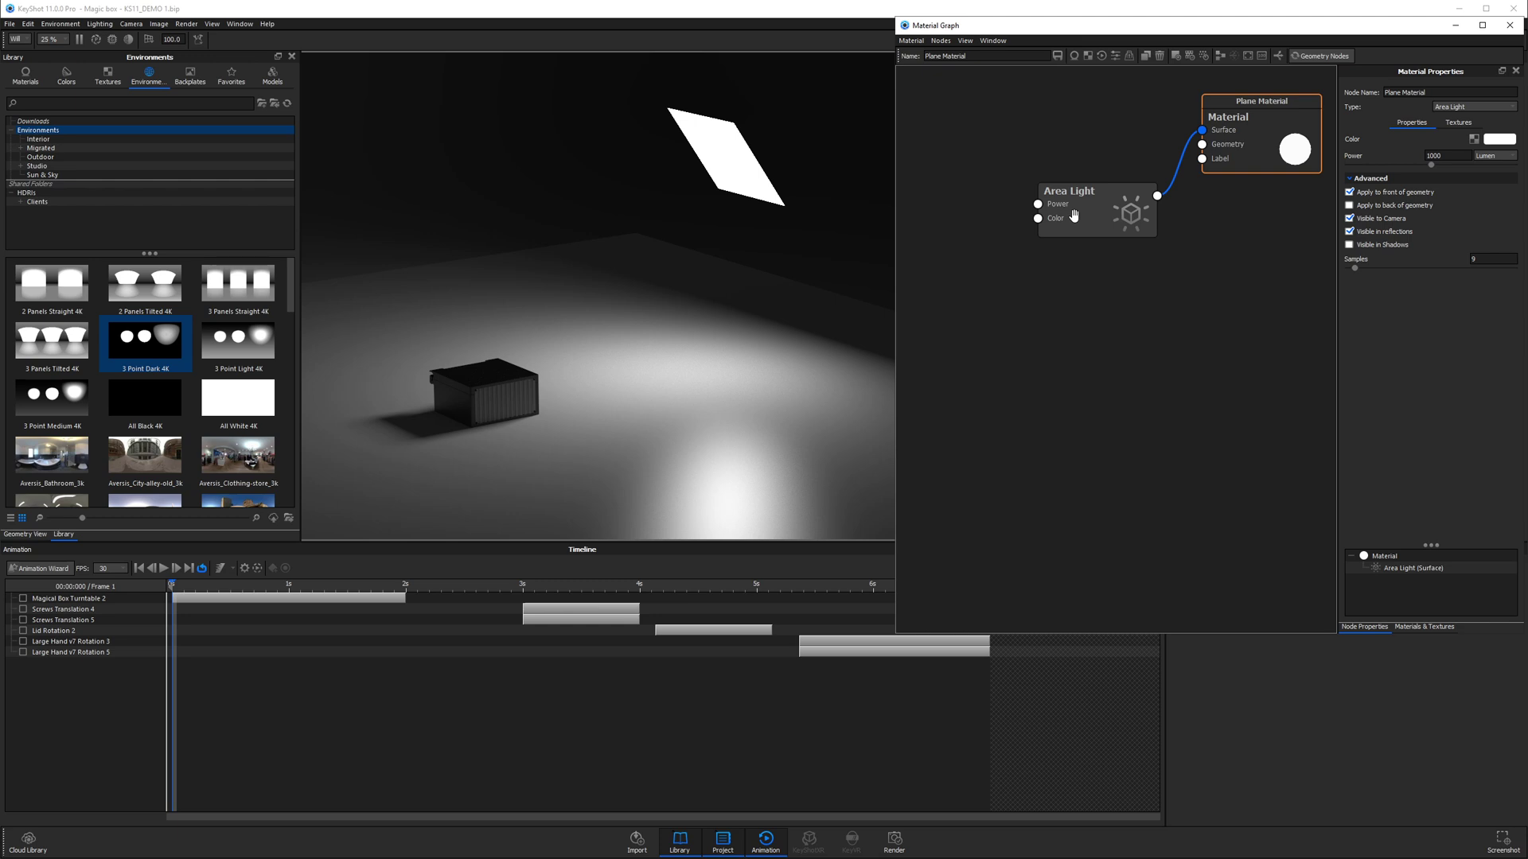
- Add an Animation > Curve Fade node and place Curve Fade 1 up and left
right_click(1001, 296)
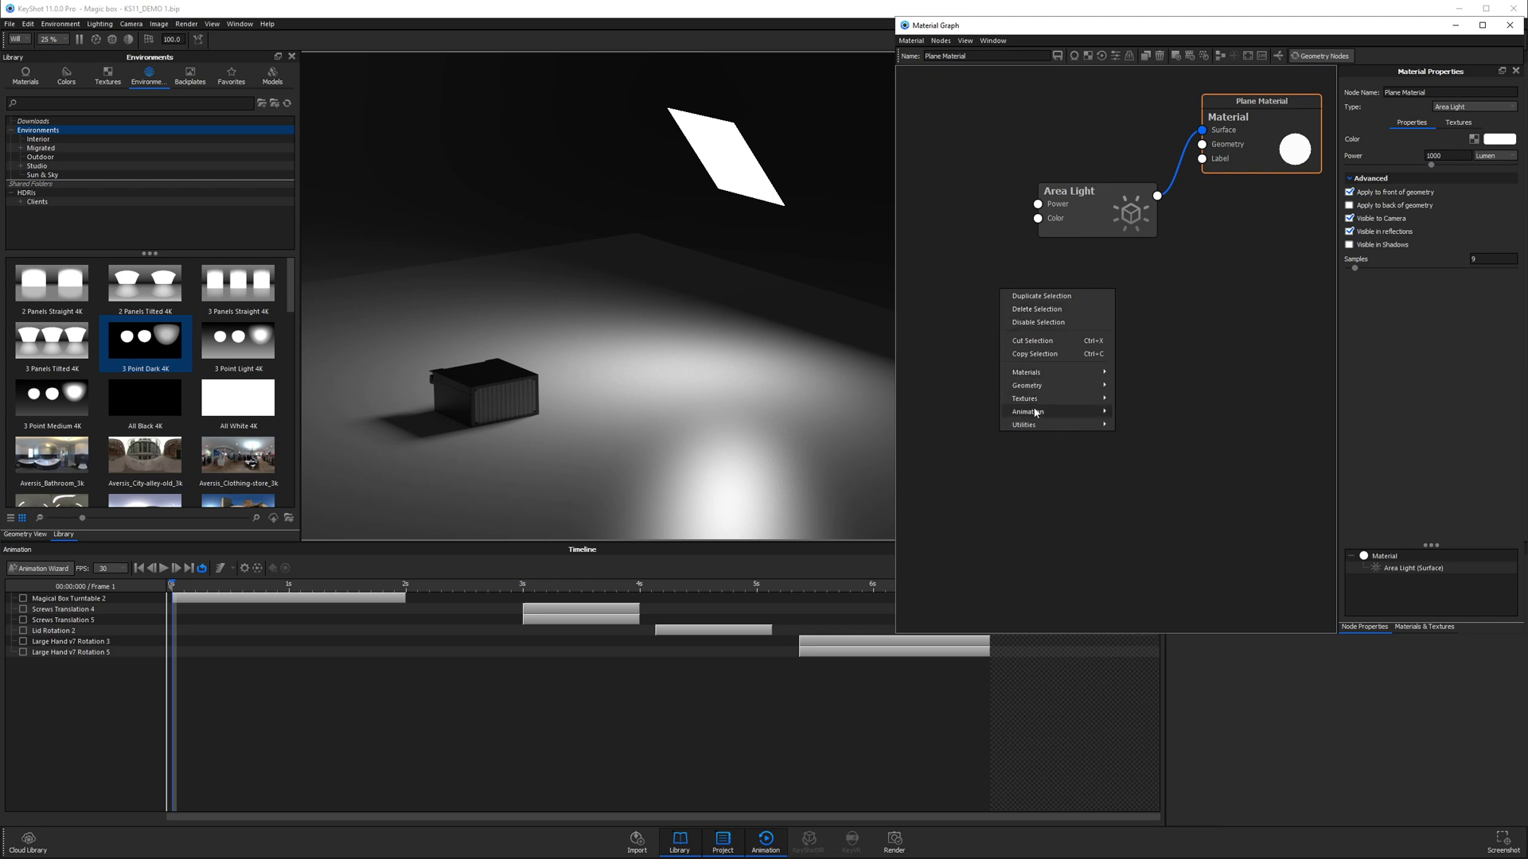
mouse_move(1034, 413)
left_click(1144, 426)
left_click_drag(1051, 317, 1010, 298)
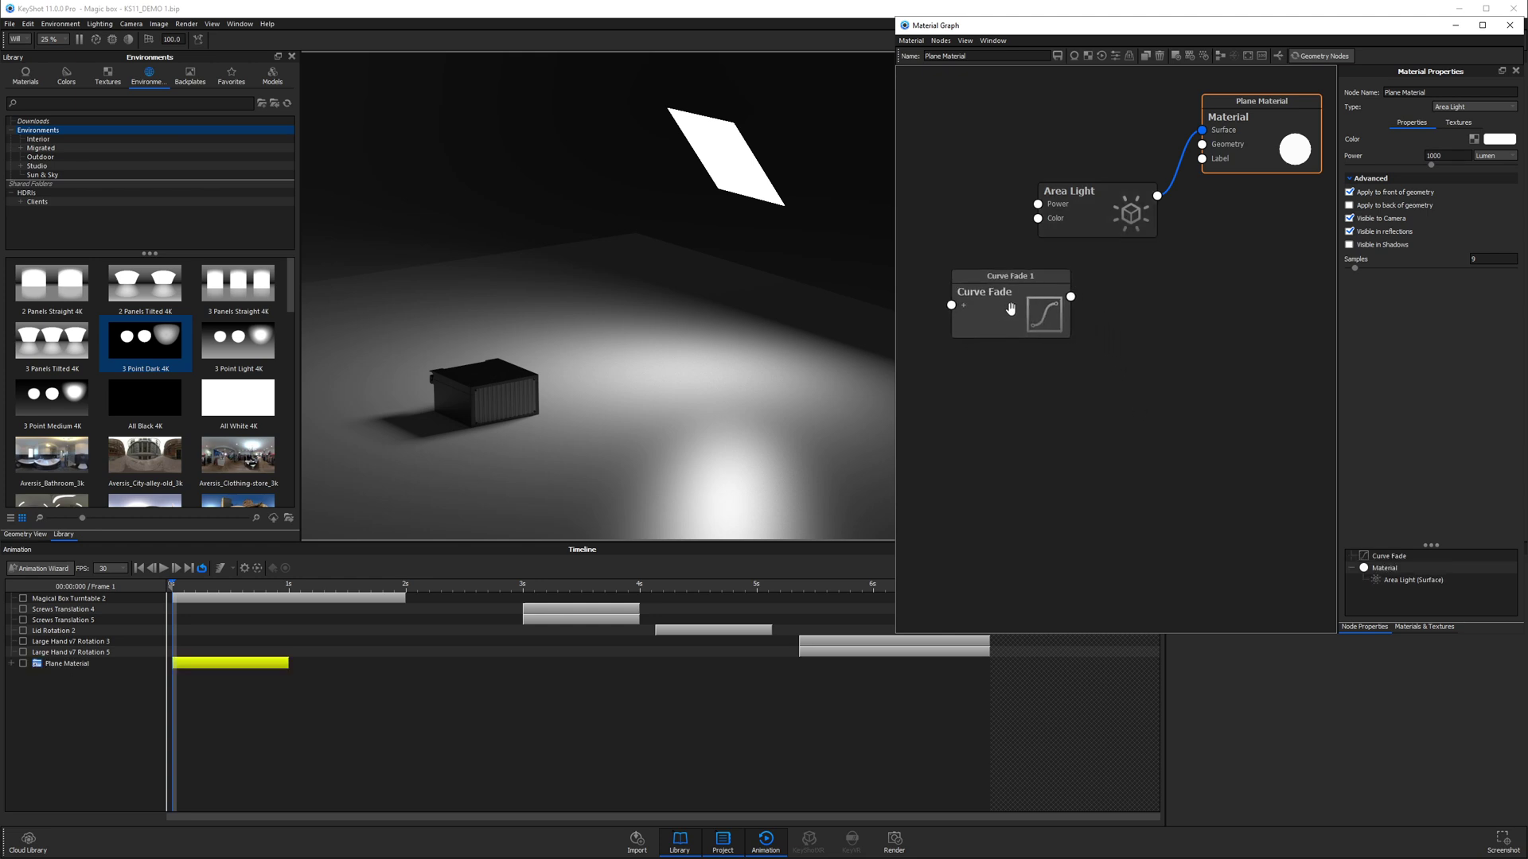
- Show Curve Fade 1's animation curve and enlarge its graph area
left_click(1010, 310)
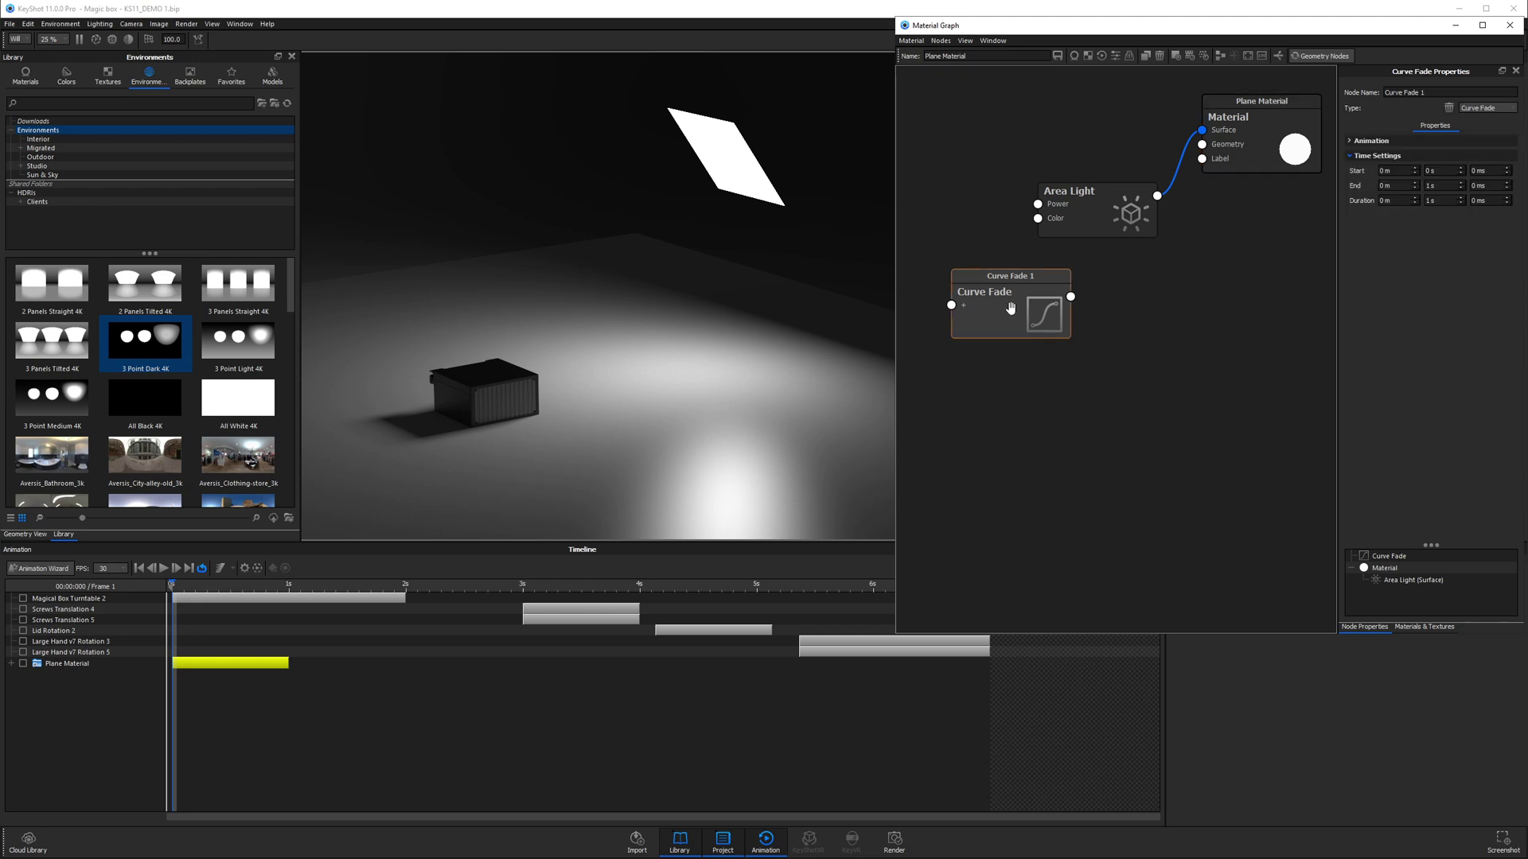
left_click(1353, 142)
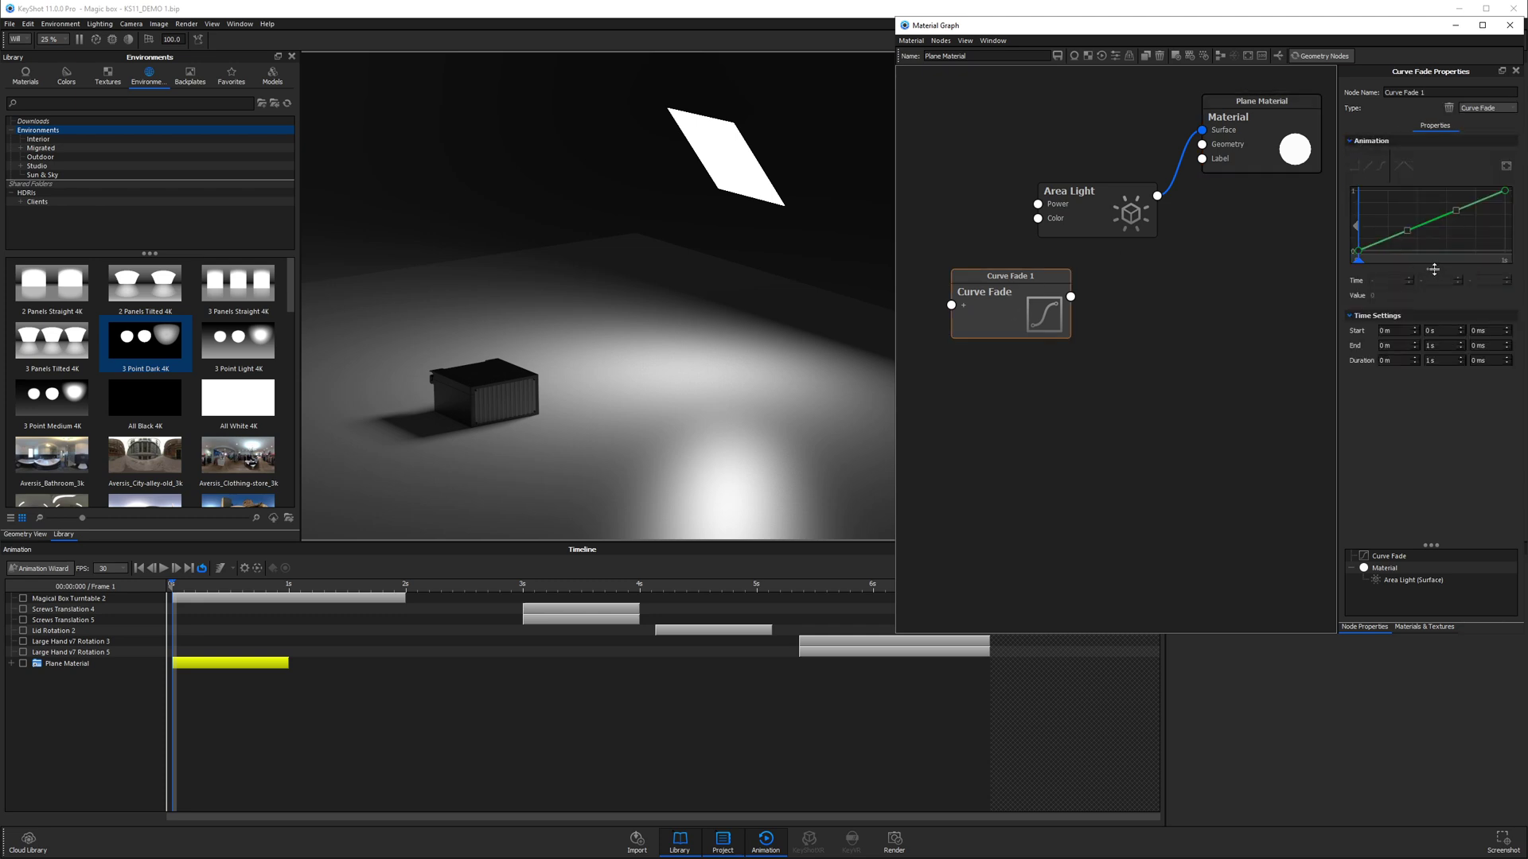
left_click_drag(1433, 269, 1431, 334)
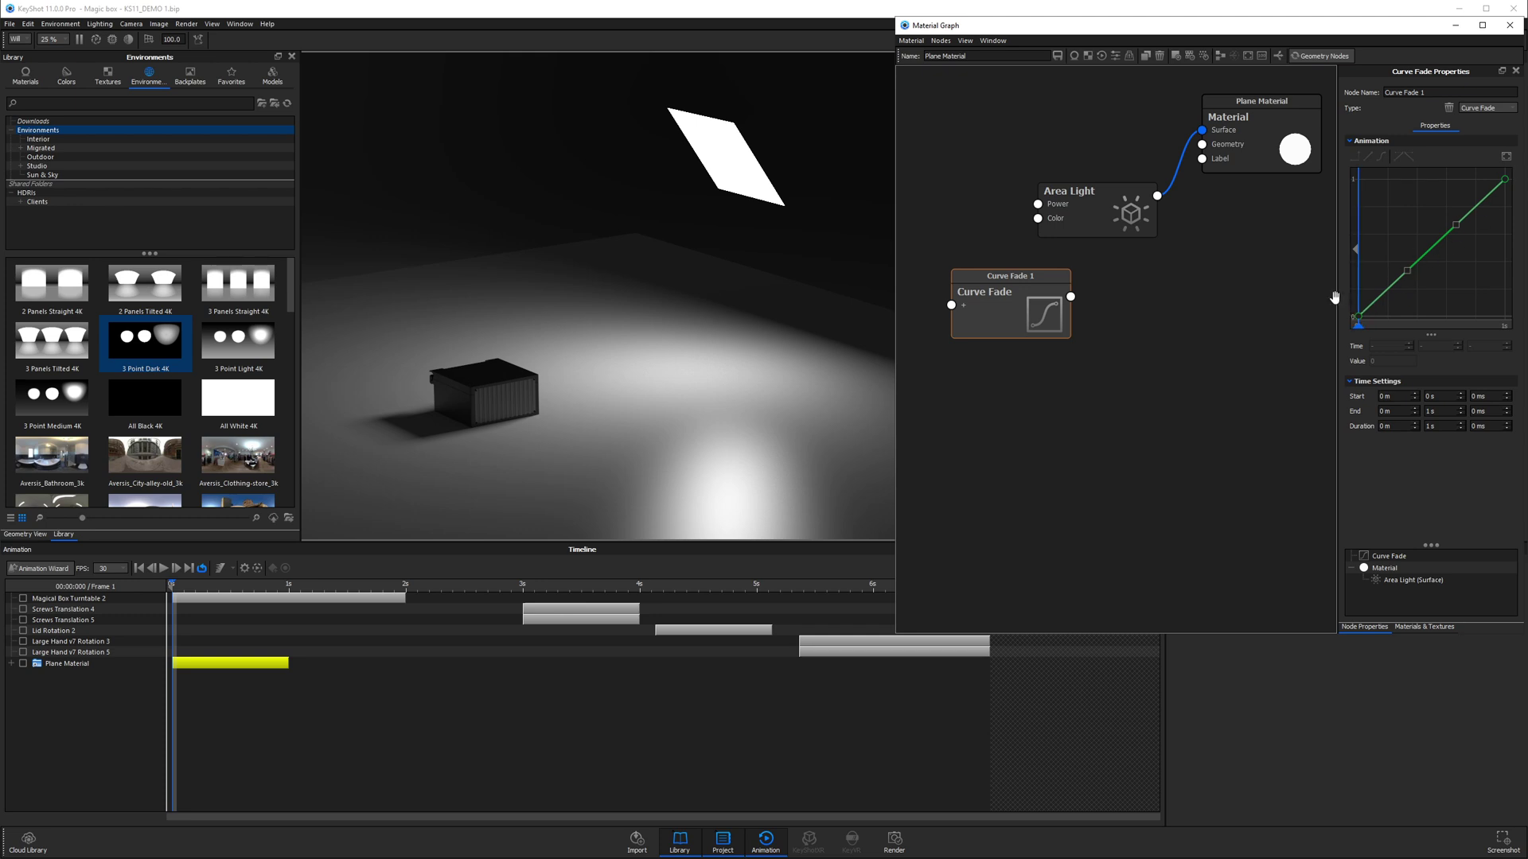
left_click_drag(1334, 298, 1316, 296)
- Wire Curve Fade into the Area Light's Power and preview the fade at 1 s
left_click_drag(1061, 298, 1028, 204)
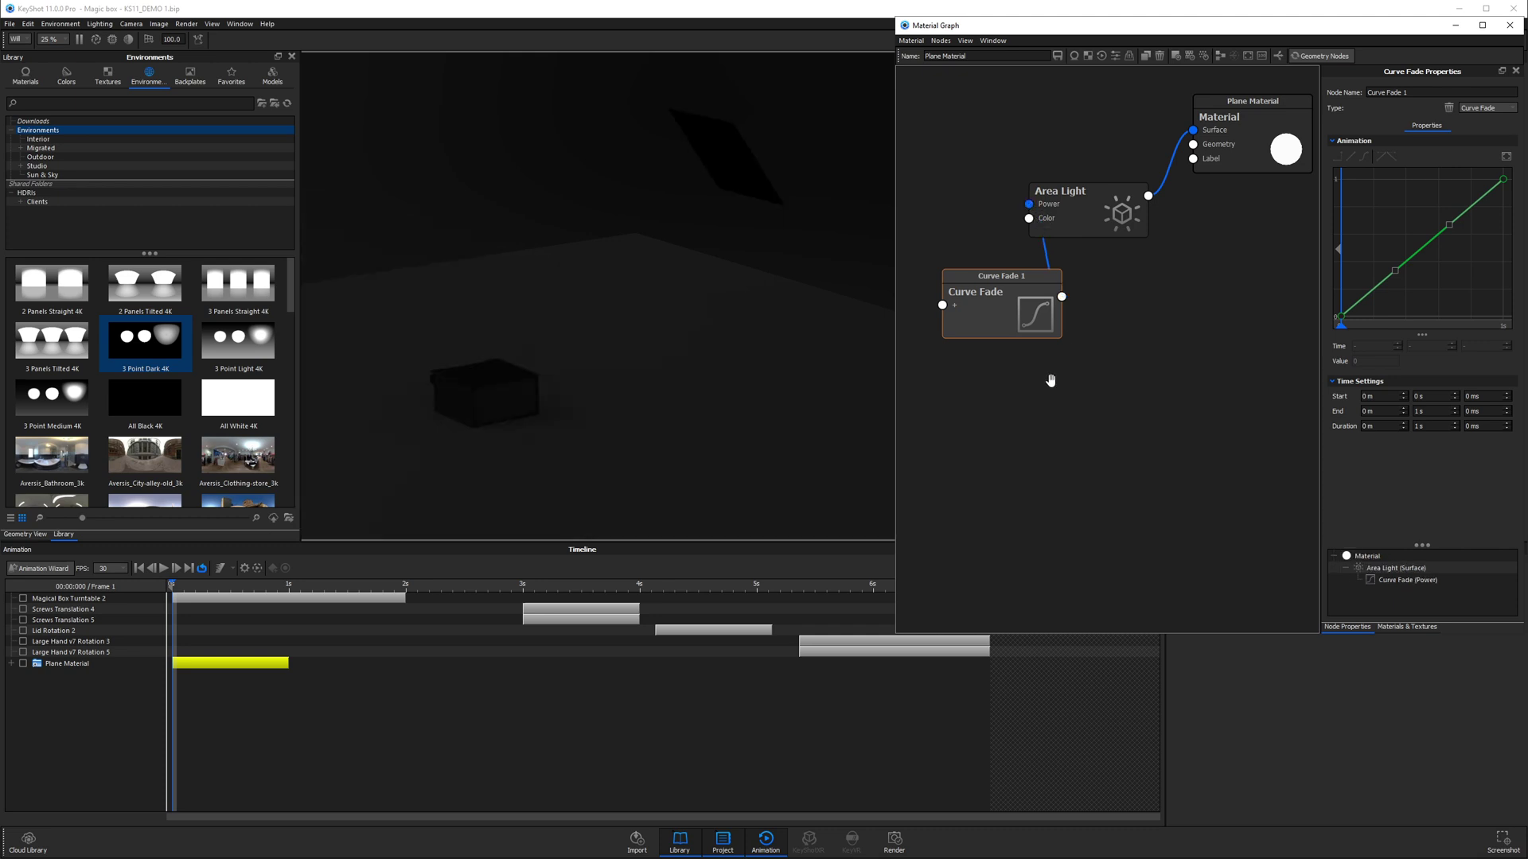
left_click_drag(1027, 318, 1006, 322)
left_click_drag(1074, 211, 1138, 264)
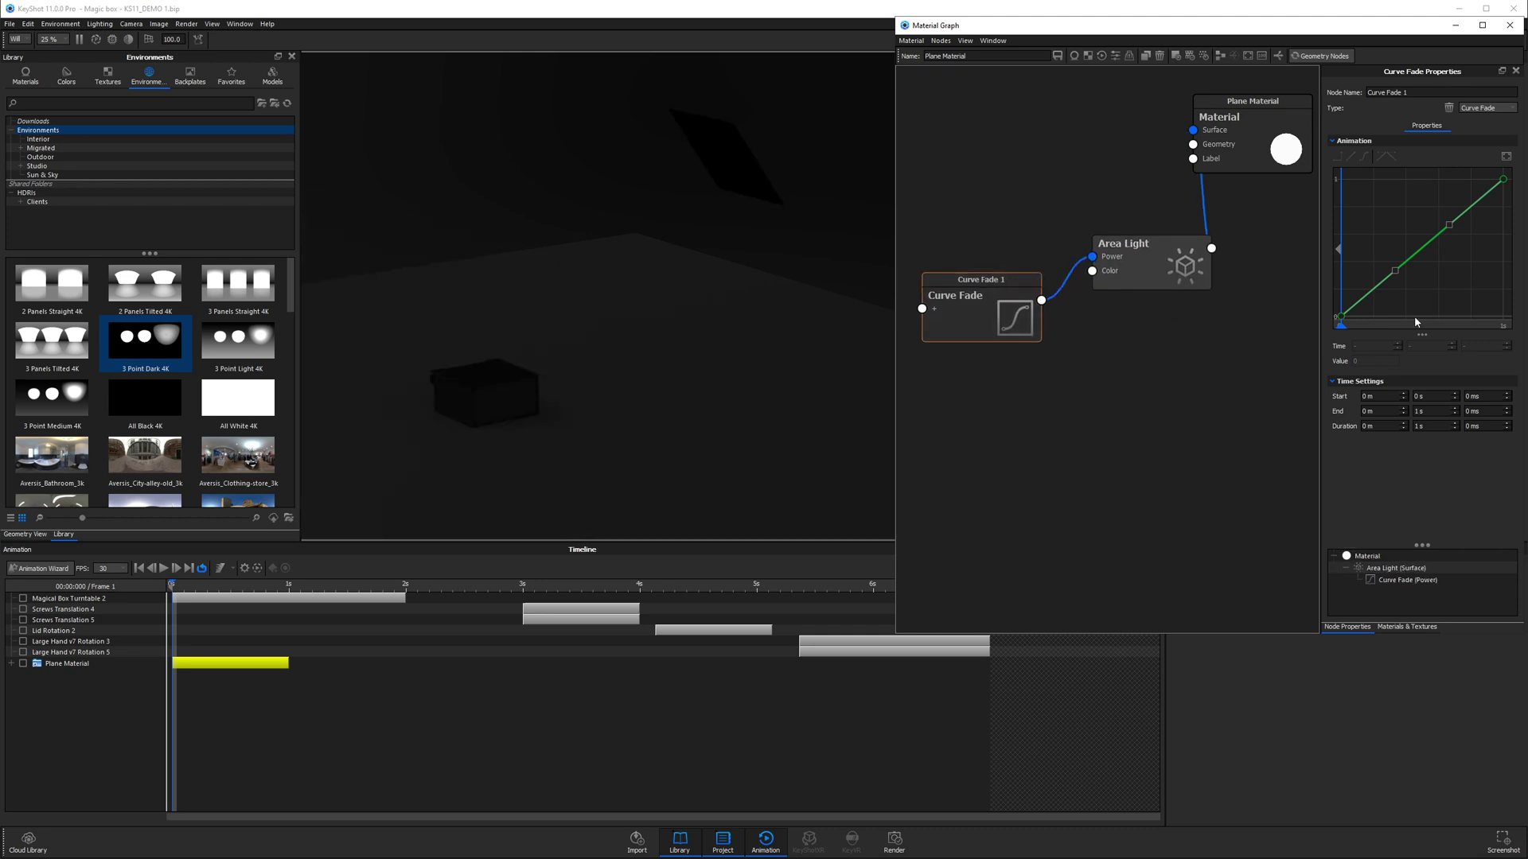
left_click(1341, 319)
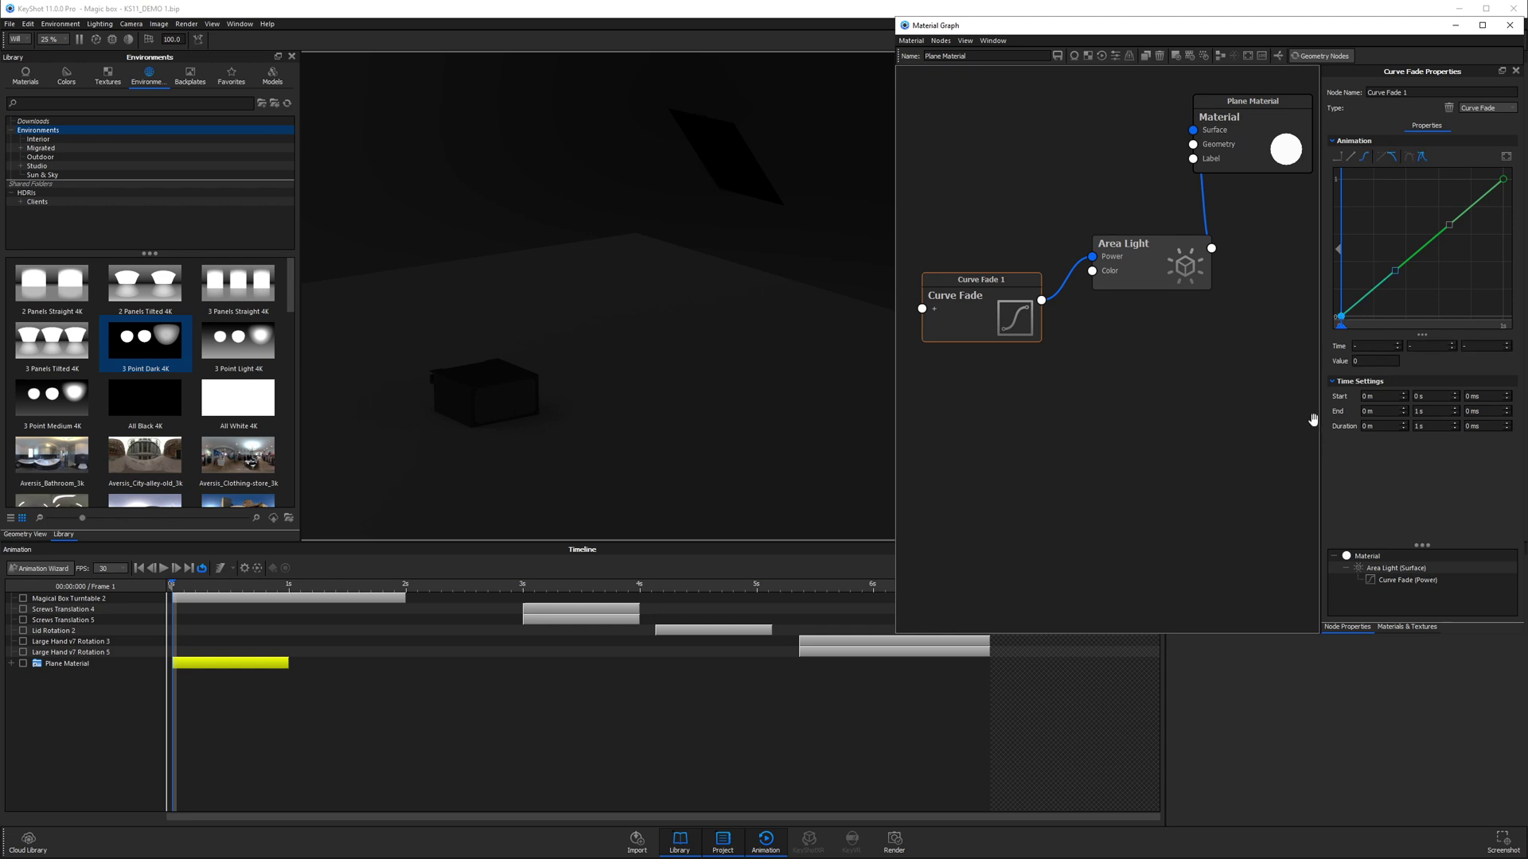
left_click_drag(1351, 333, 1503, 326)
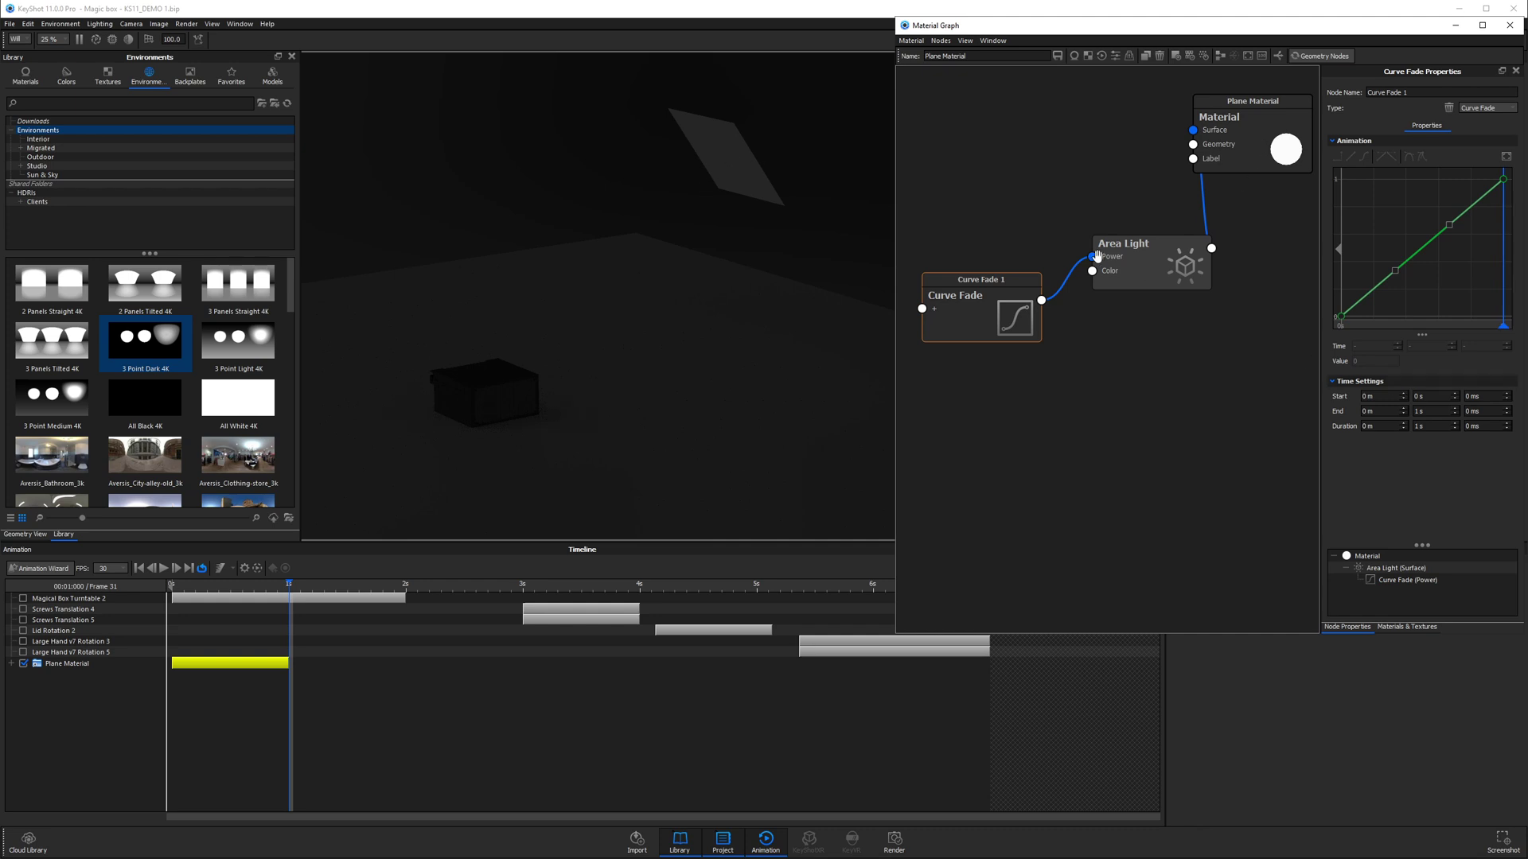
- Set the Area Light power to 1000 and reconnect Curve Fade to Power
left_click_drag(1093, 257, 1071, 229)
left_click(1127, 253)
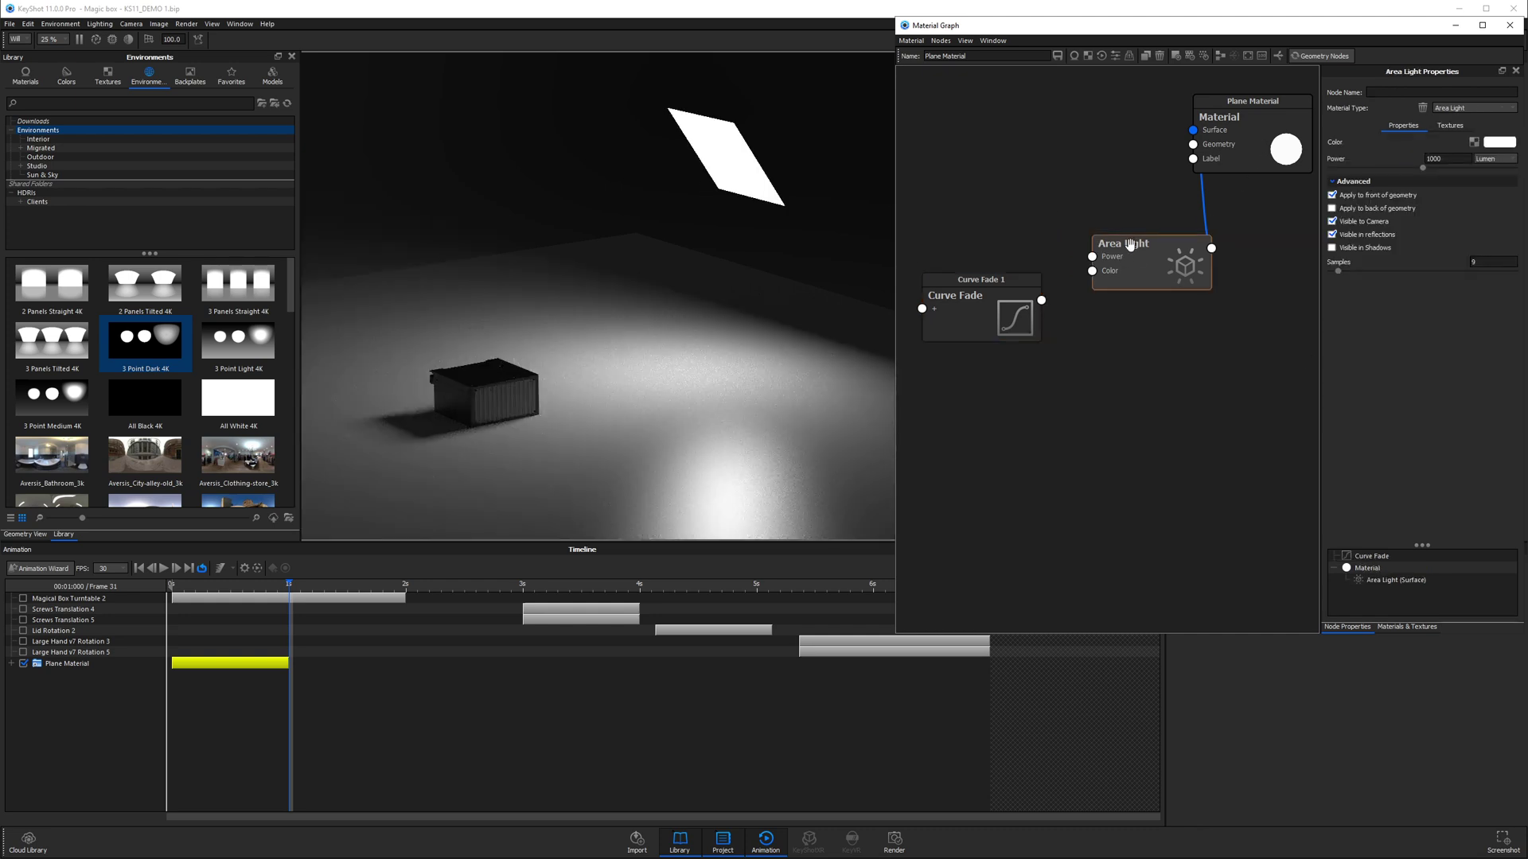
left_click(1424, 158)
type("1000")
left_click_drag(1042, 300, 1092, 256)
- Set the Curve Fade's final keyframe value to 1000
left_click(1017, 300)
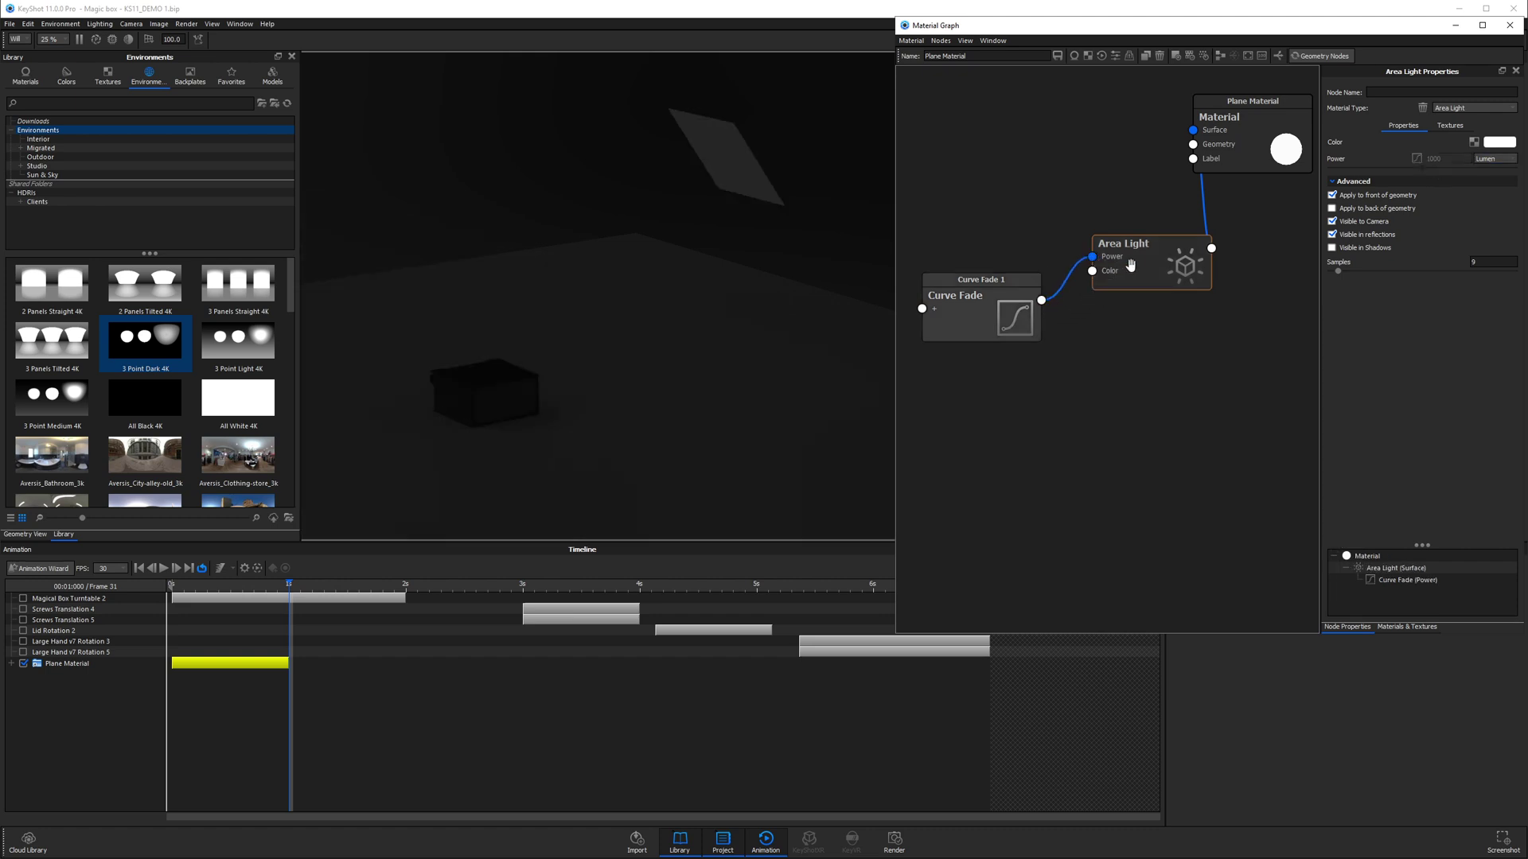
left_click(1337, 140)
left_click(1505, 176)
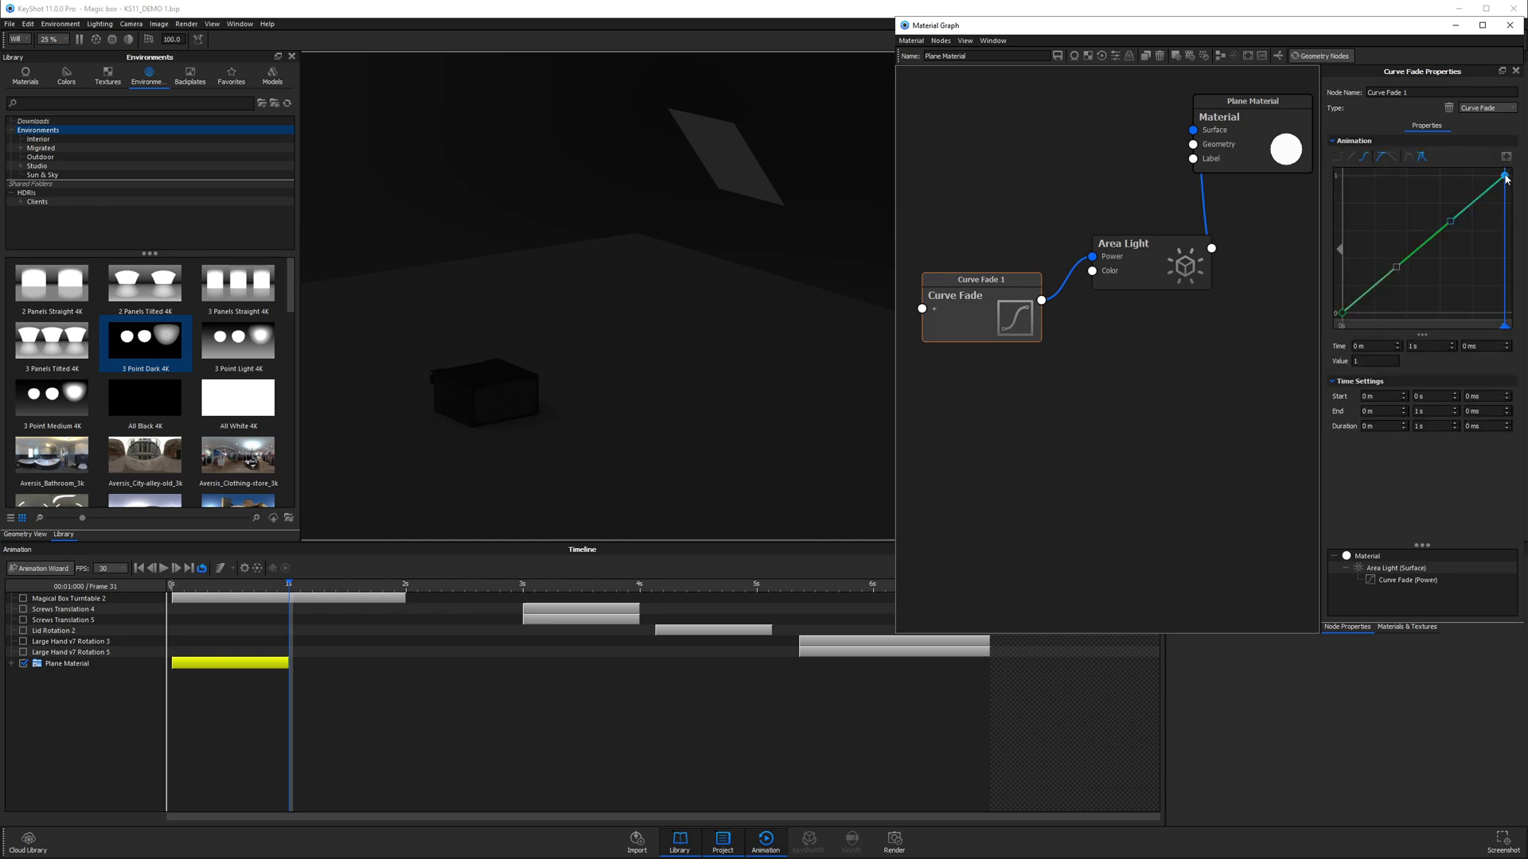
left_click(1362, 362)
type("1000")
key("Return")
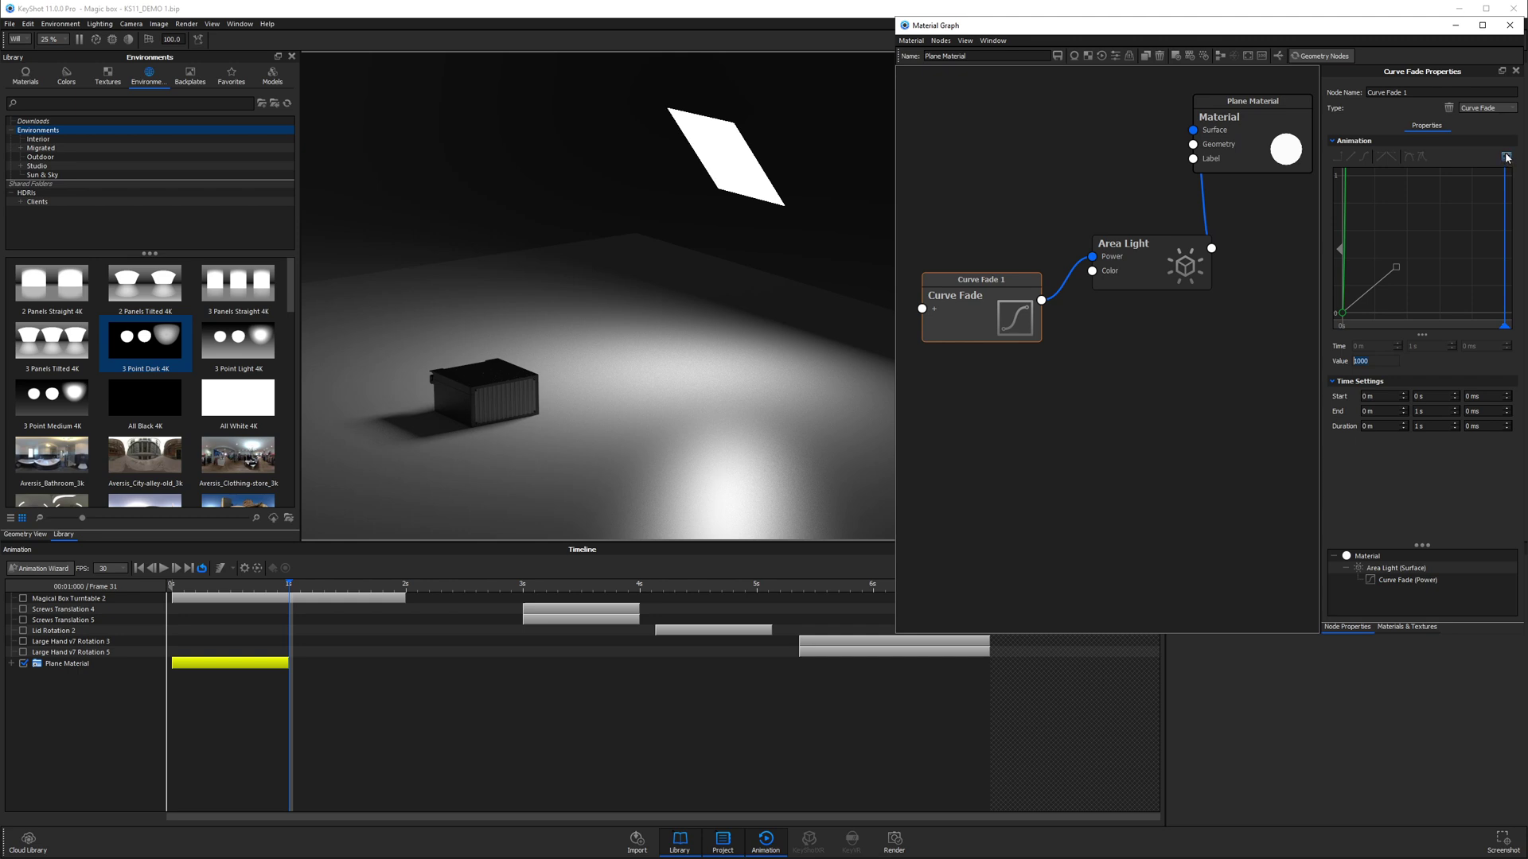
- Fit the curve in view and set the first keyframe value to 1000
left_click(1505, 158)
mouse_move(1503, 325)
left_mouse_down()
mouse_move(1448, 315)
mouse_move(1501, 304)
mouse_move(1341, 307)
mouse_move(1526, 307)
mouse_move(1345, 311)
mouse_move(1501, 309)
mouse_move(1358, 309)
left_mouse_up()
left_click(1343, 314)
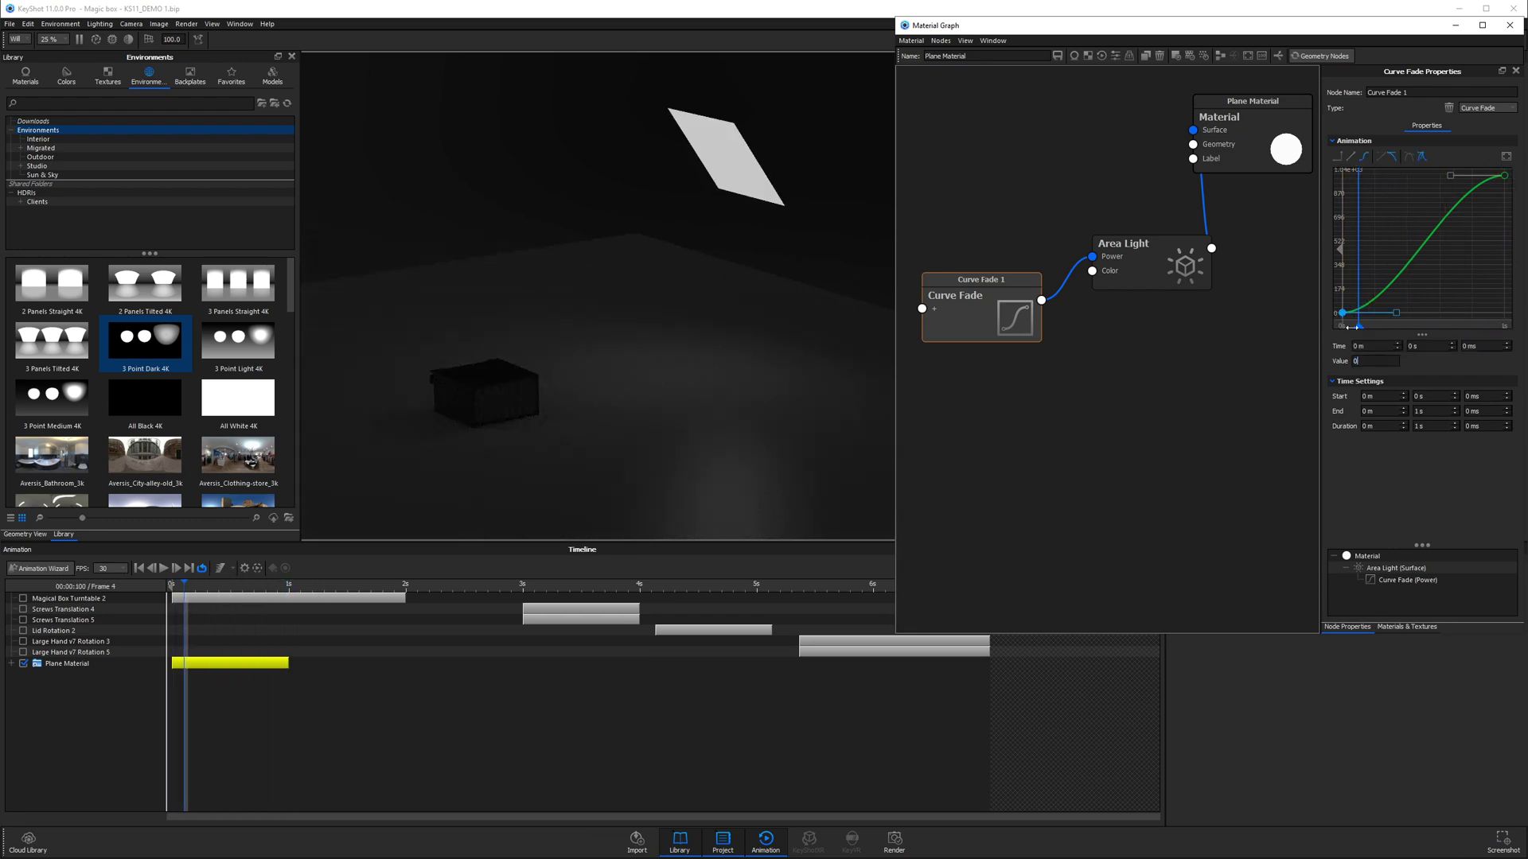
double_click(1373, 361)
type("1000")
key("Return")
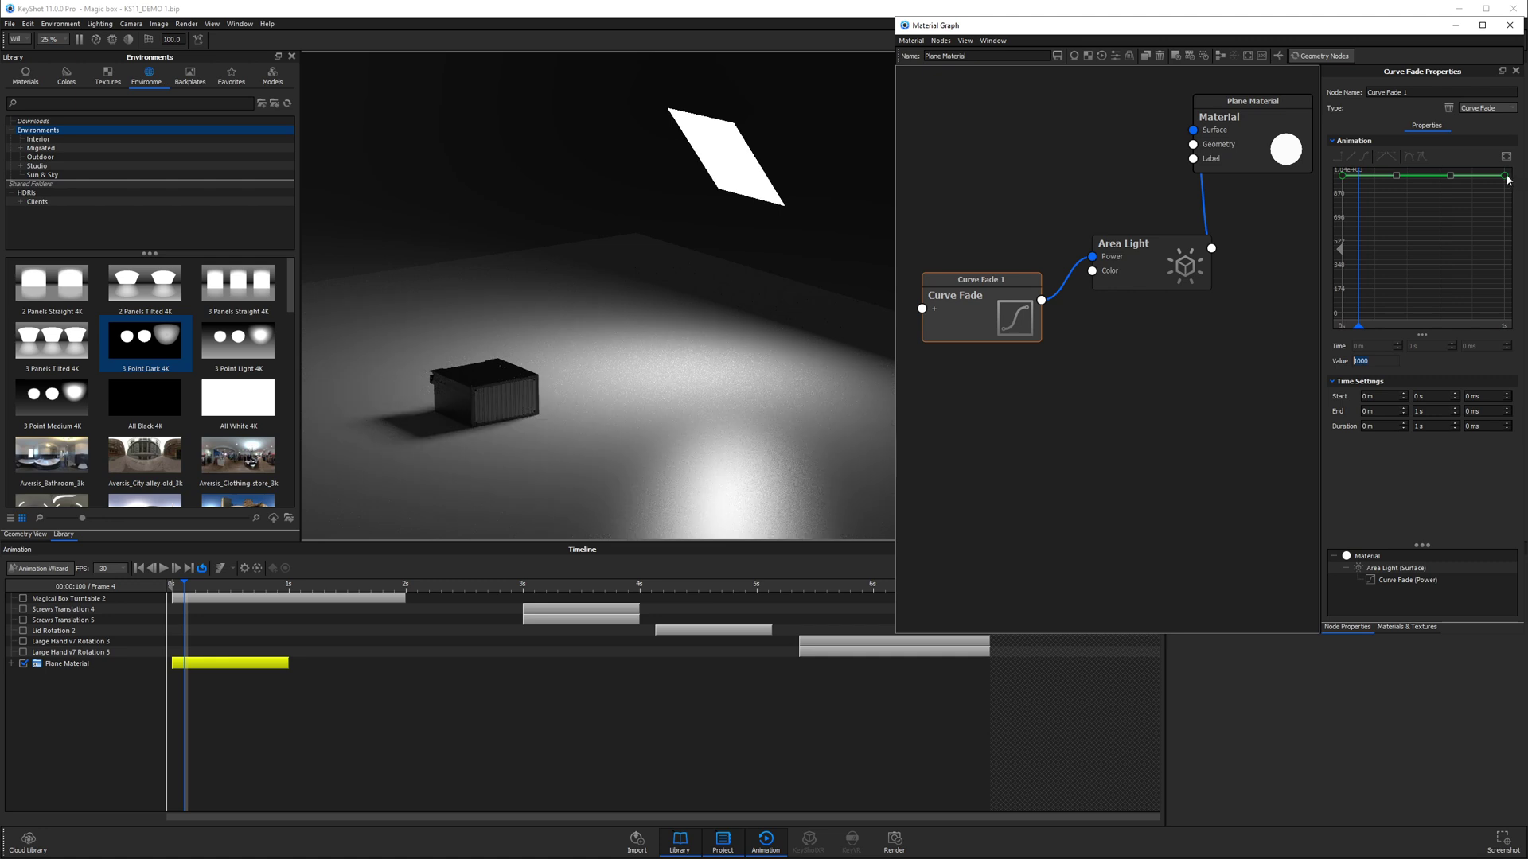
- Set the last keyframe to 0, bend the curve into a steep exponential drop, and preview it
left_click(1505, 175)
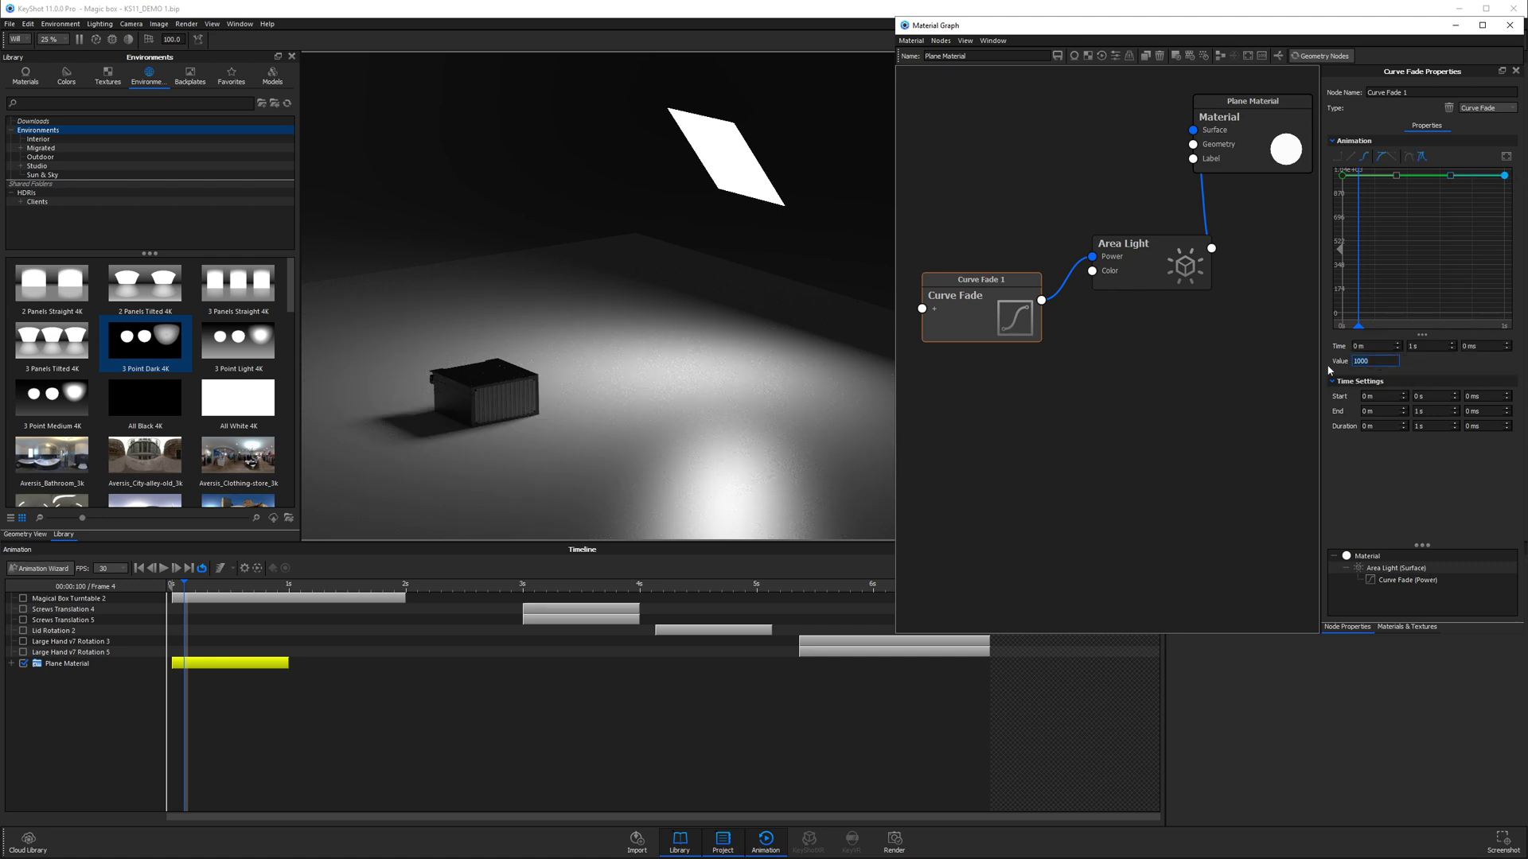
type("0")
key("Return")
left_click_drag(1398, 175, 1372, 280)
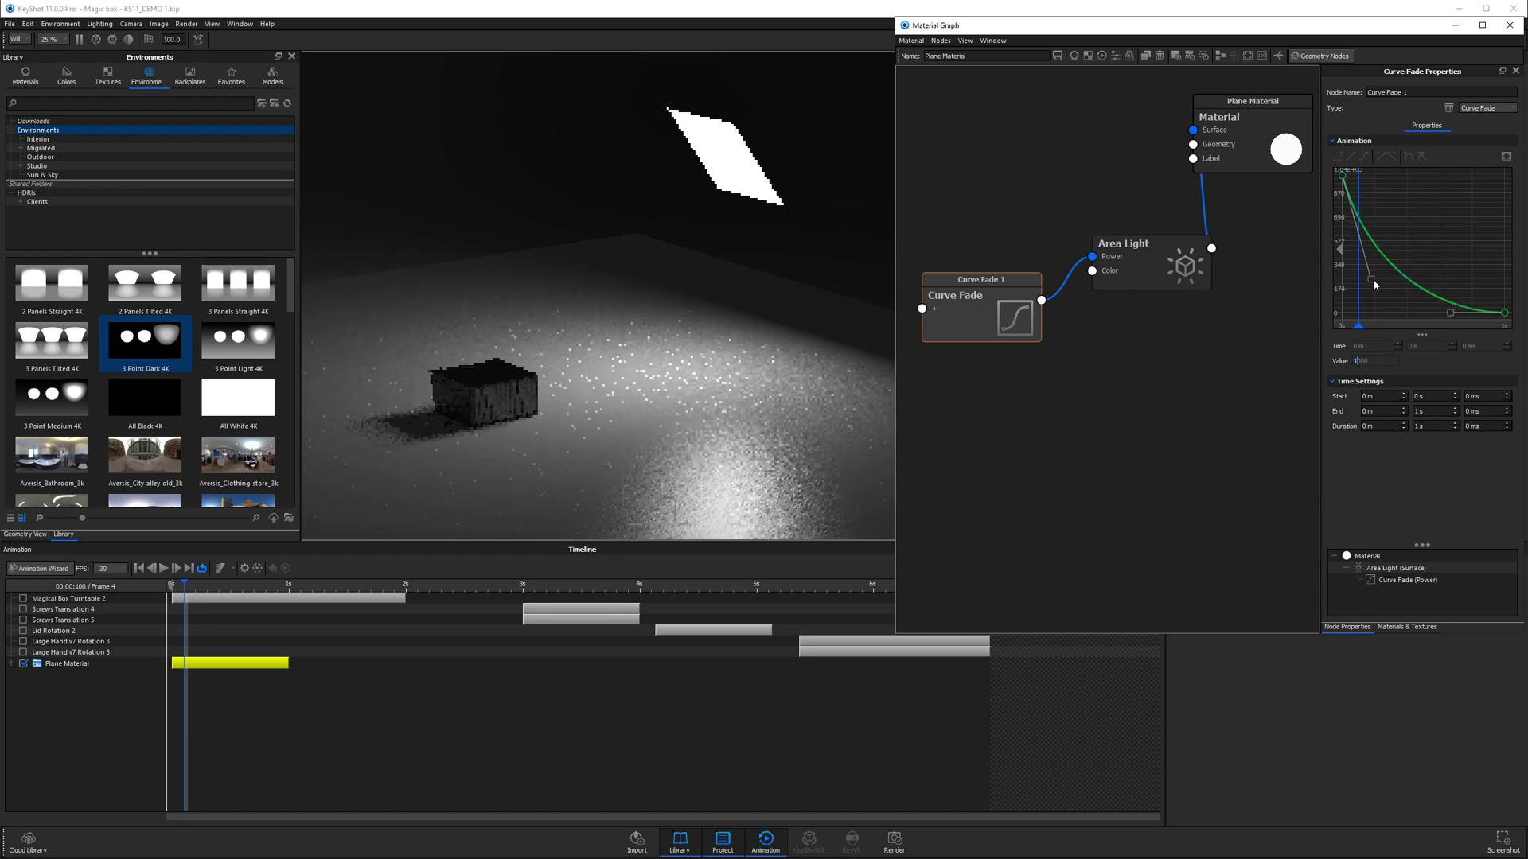
left_click_drag(204, 590, 172, 590)
- Resize the yellow Plane Material fade clip so it ends at 1 s 500 ms
left_click(354, 665)
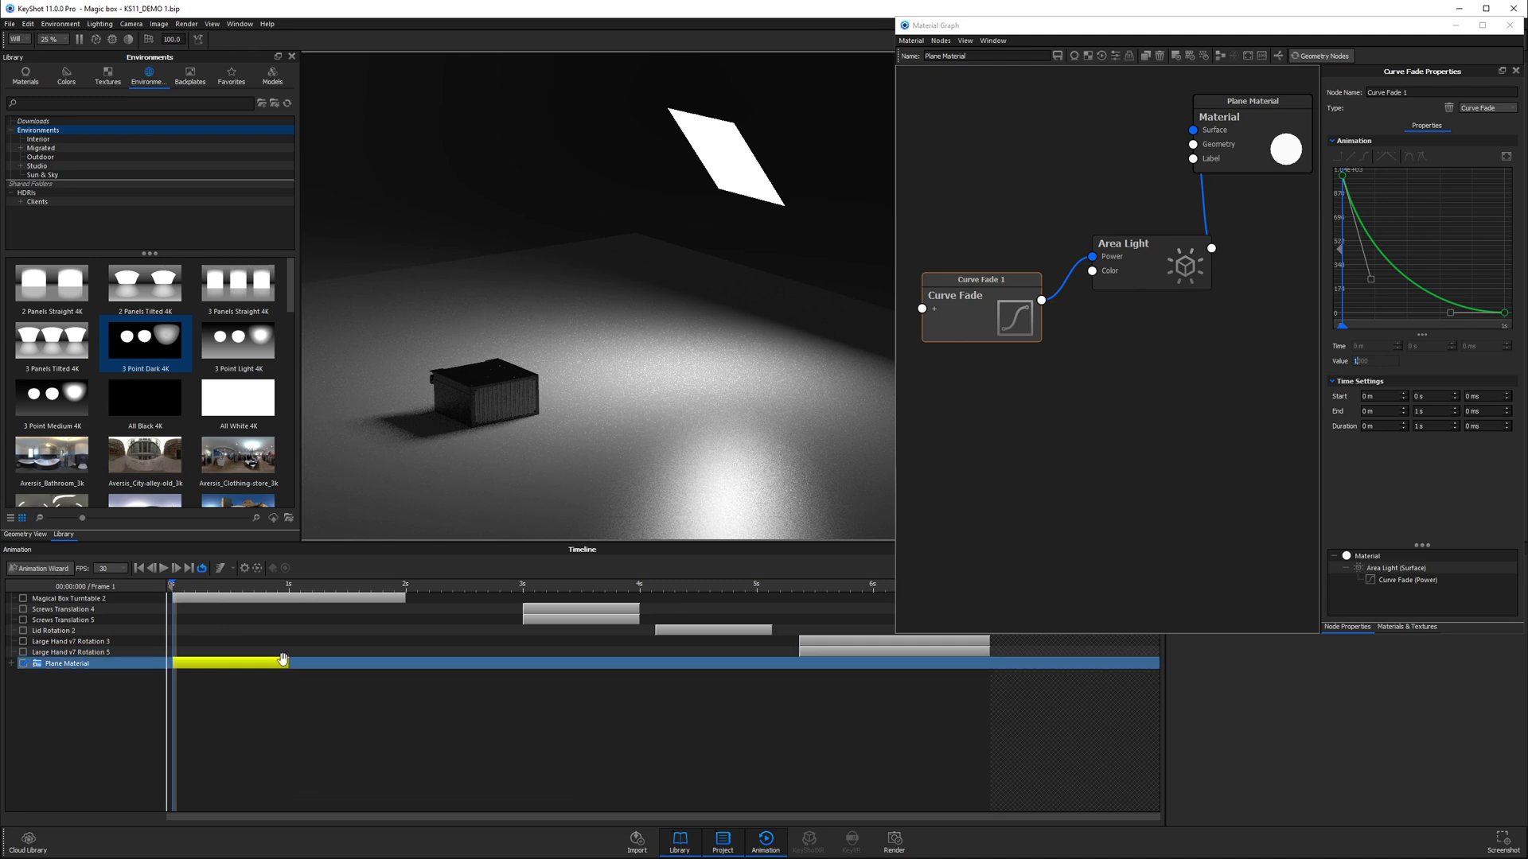
left_click_drag(288, 663, 482, 645)
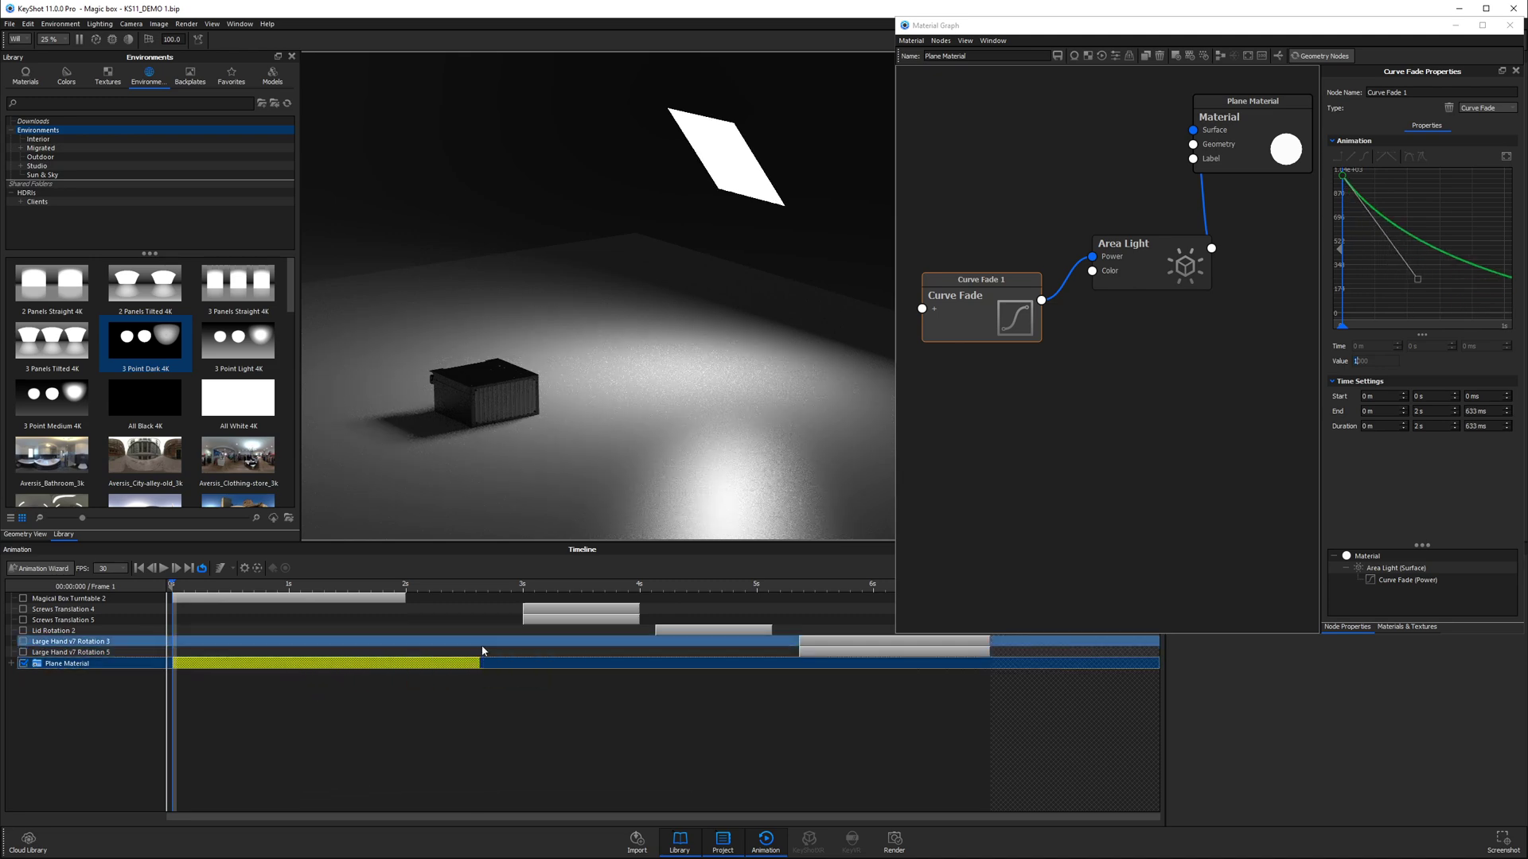
mouse_move(173, 585)
left_mouse_down()
mouse_move(478, 580)
mouse_move(172, 586)
left_mouse_up()
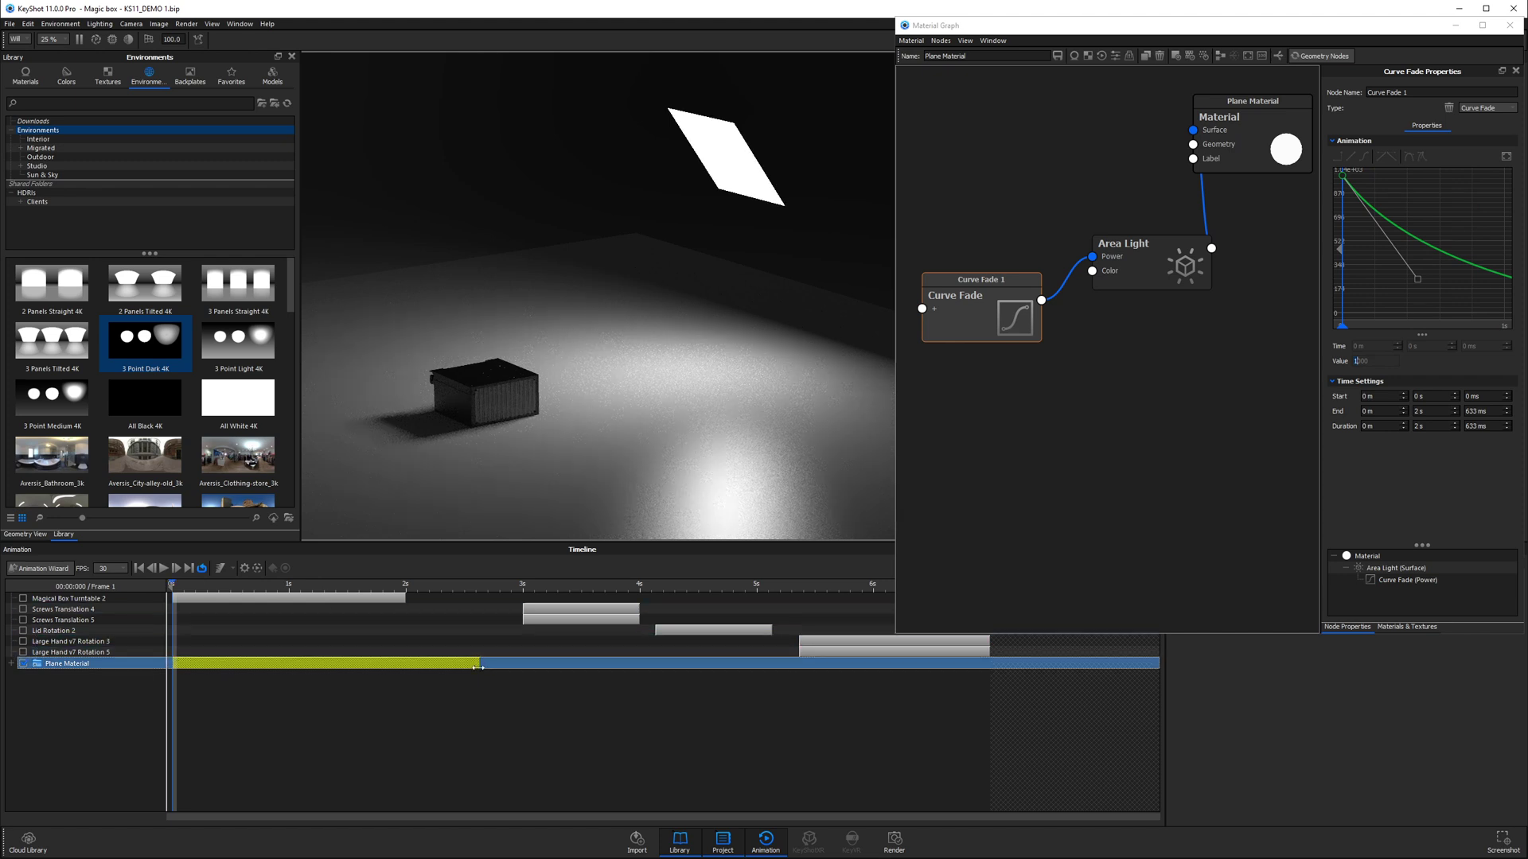
left_click_drag(478, 667, 346, 667)
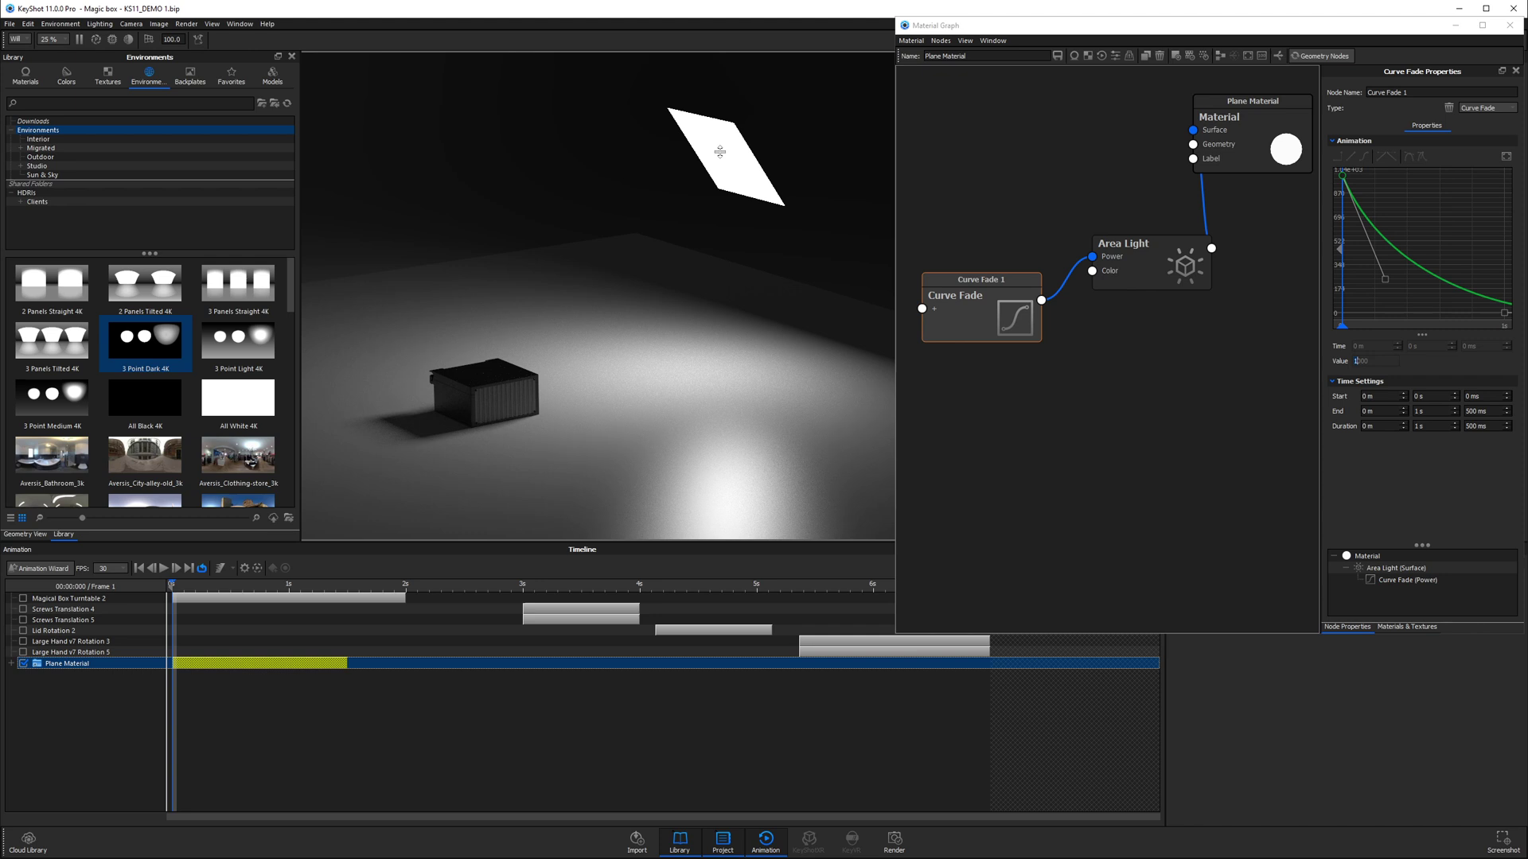
- Select the Plane object in the Project's Scene tree
left_click(720, 151)
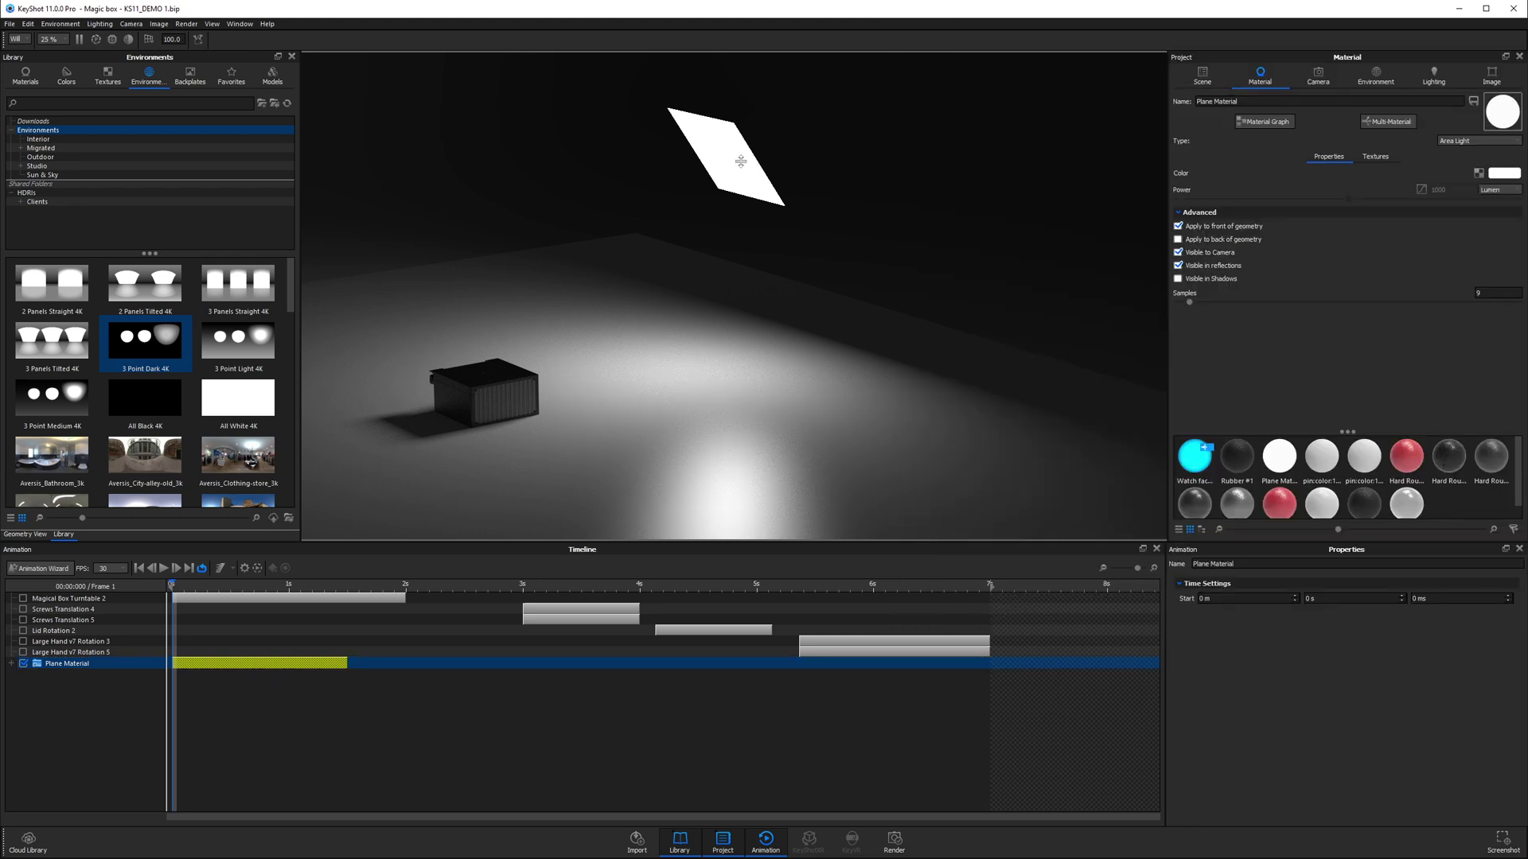
left_click(1217, 76)
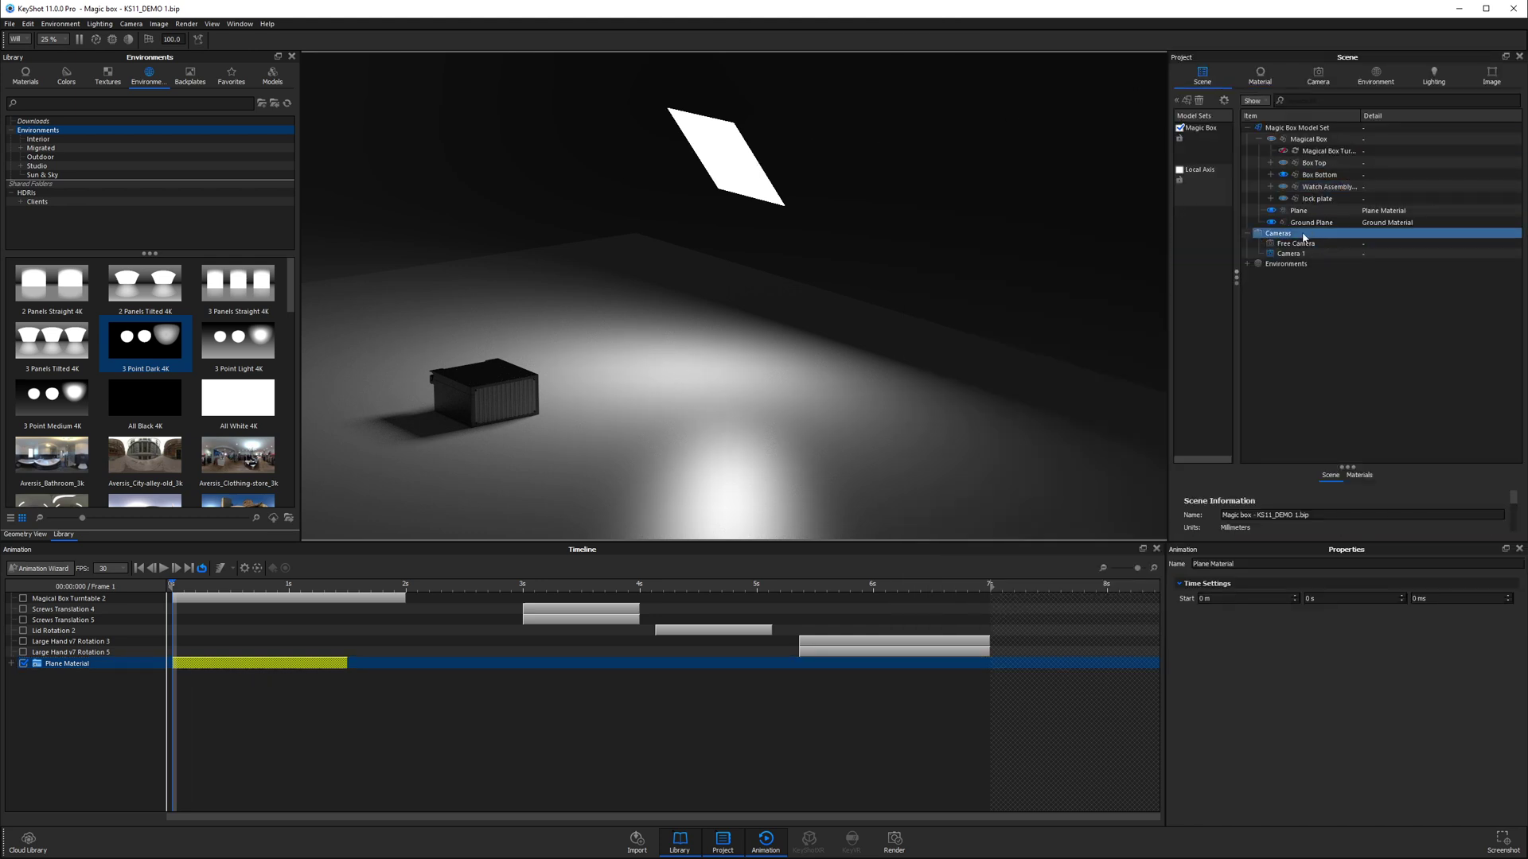
left_click(1286, 212)
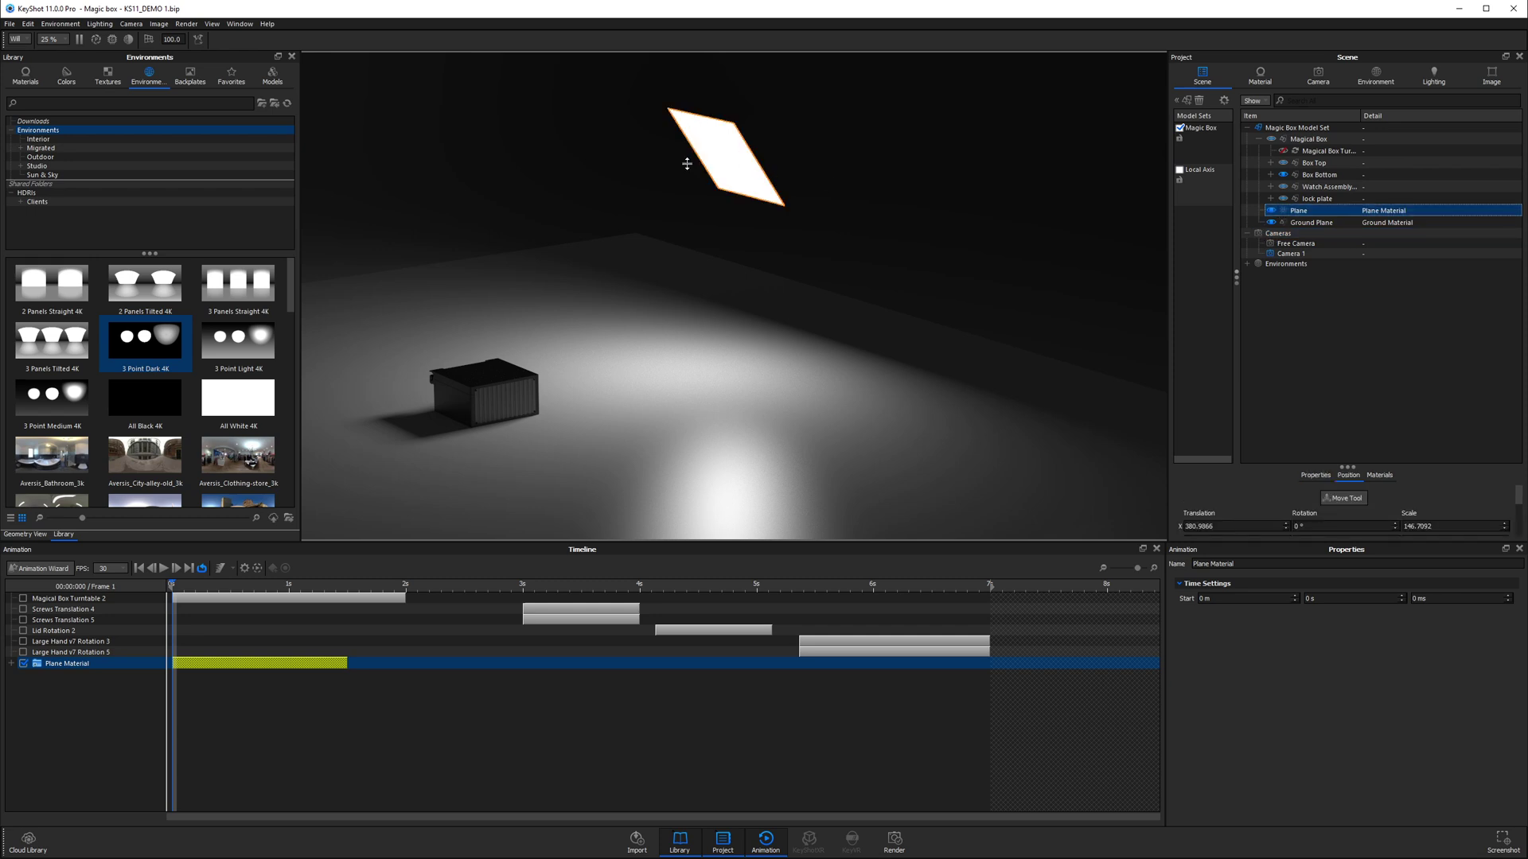
right_click(1273, 216)
mouse_move(1283, 220)
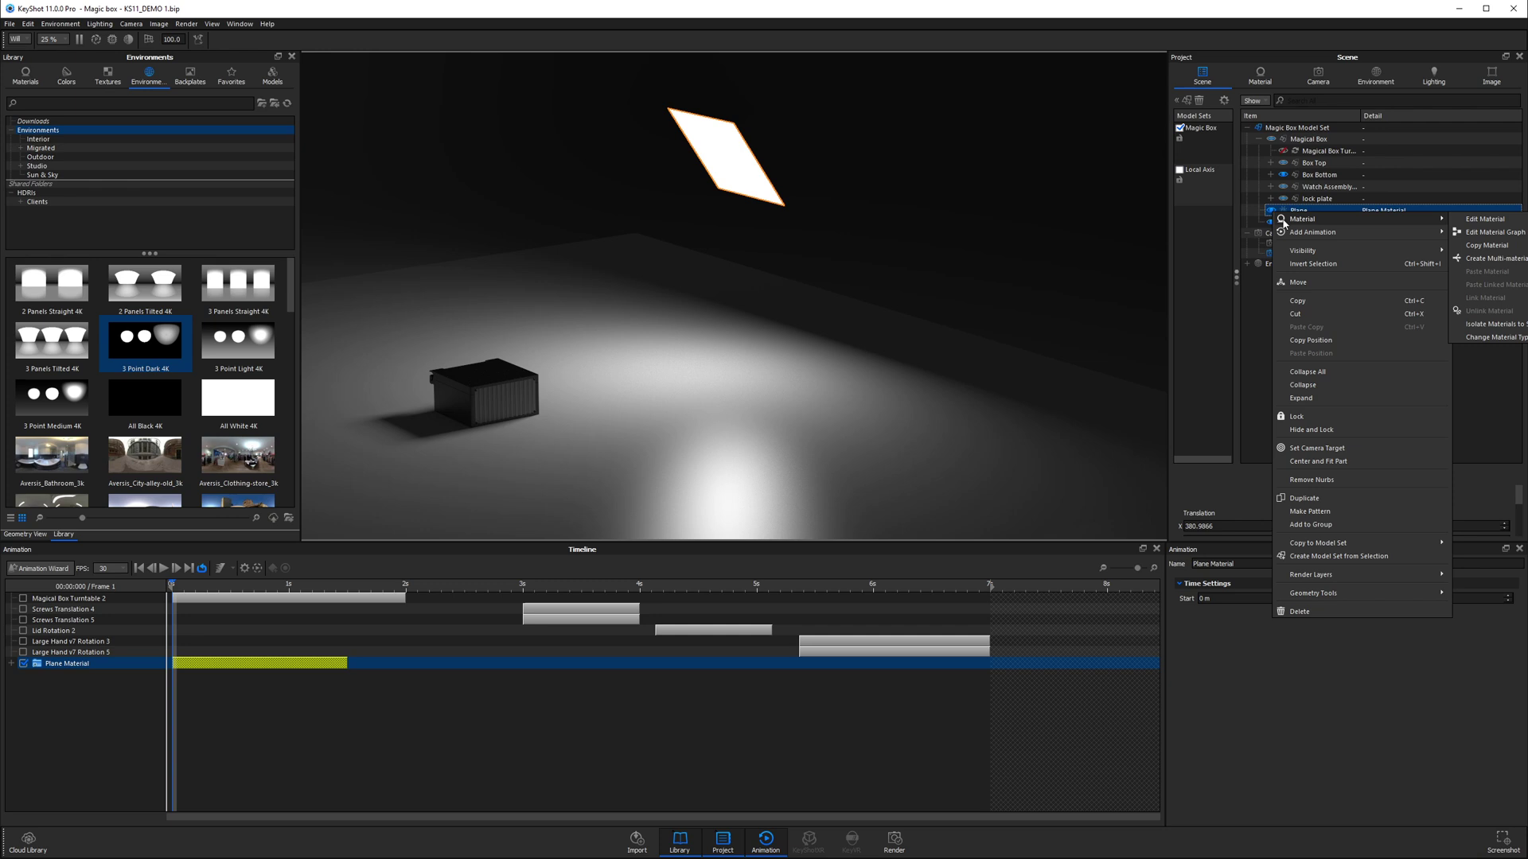
mouse_move(1385, 232)
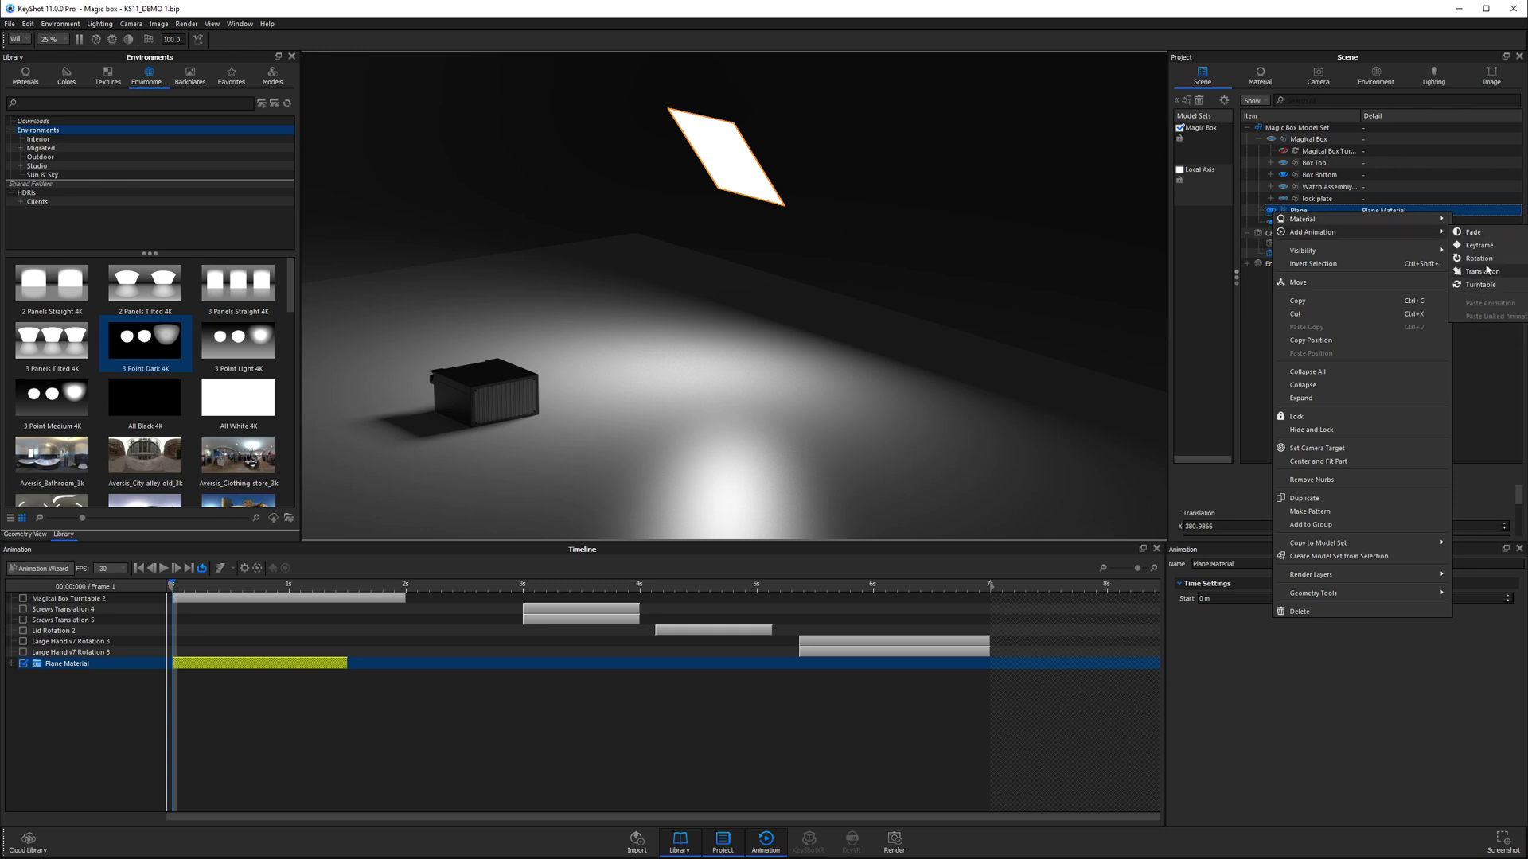
left_click(805, 130)
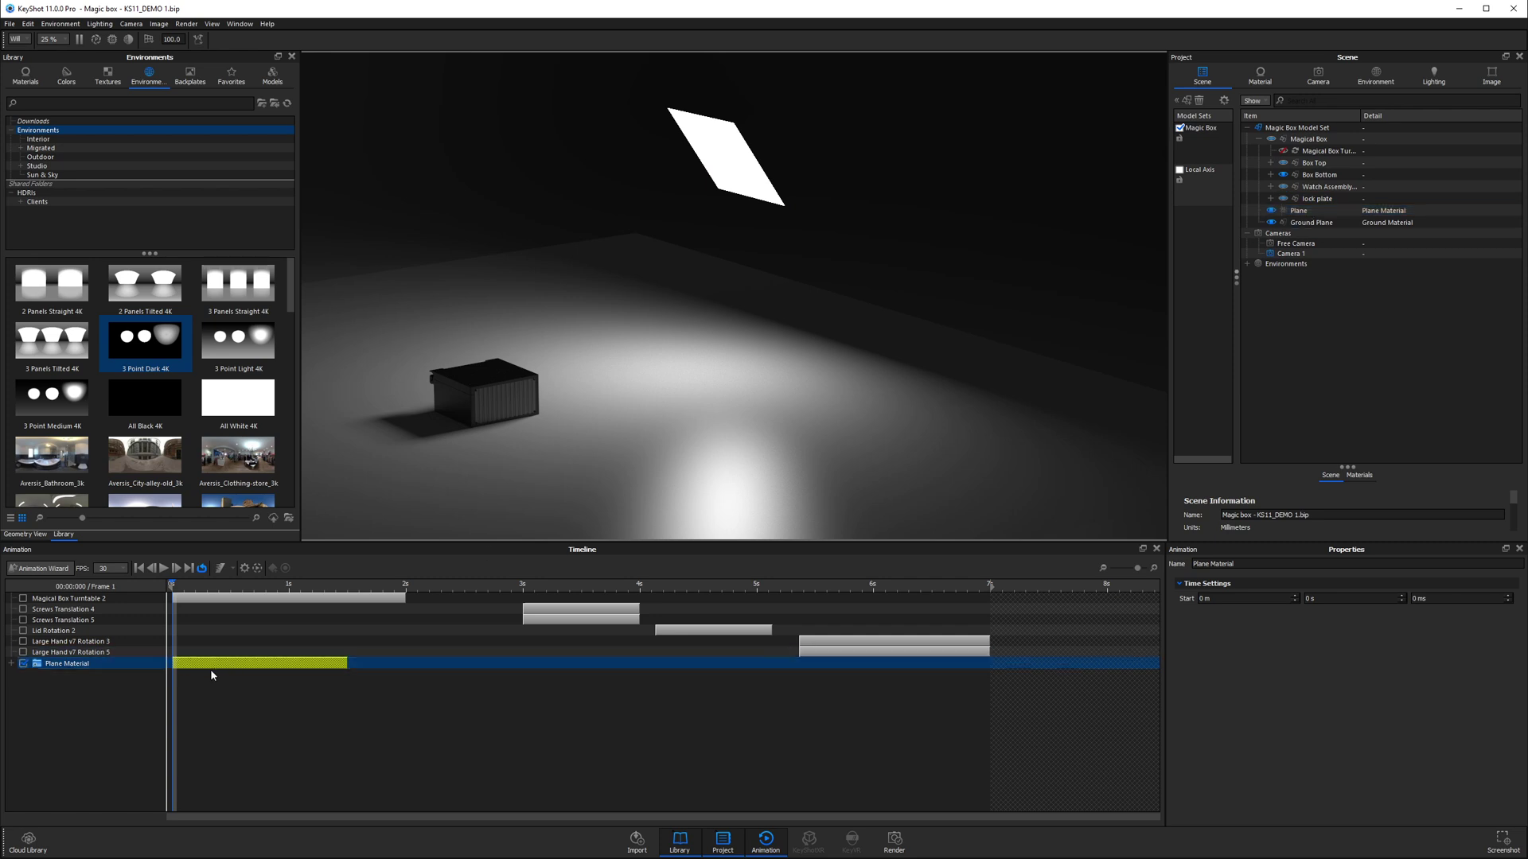
- Open the Plane Material's Material Graph and nudge the Curve Fade node slightly up
double_click(1298, 210)
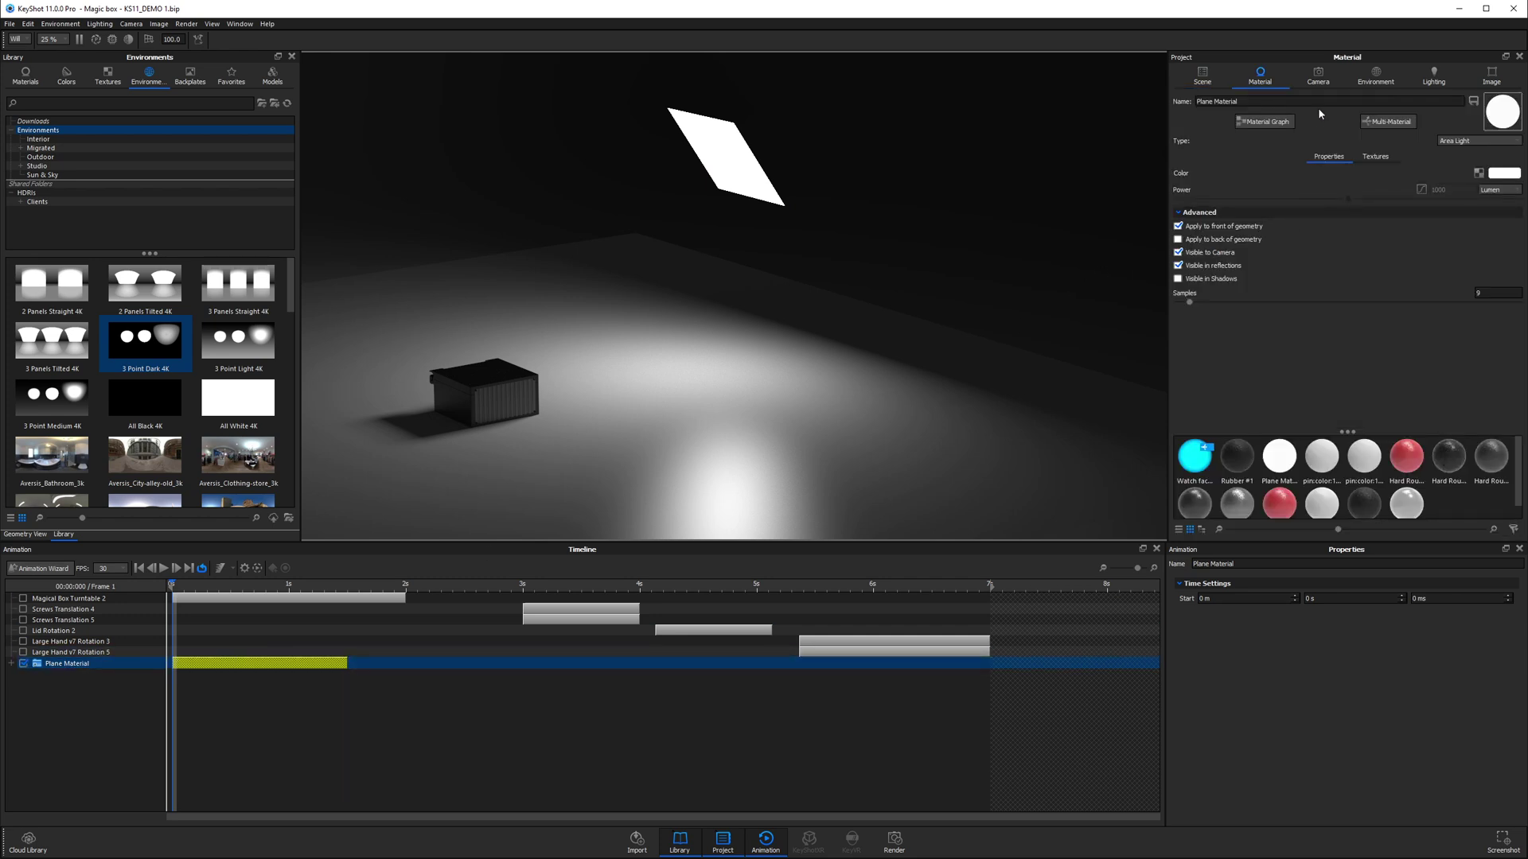
left_click(1265, 121)
left_click_drag(951, 300, 958, 273)
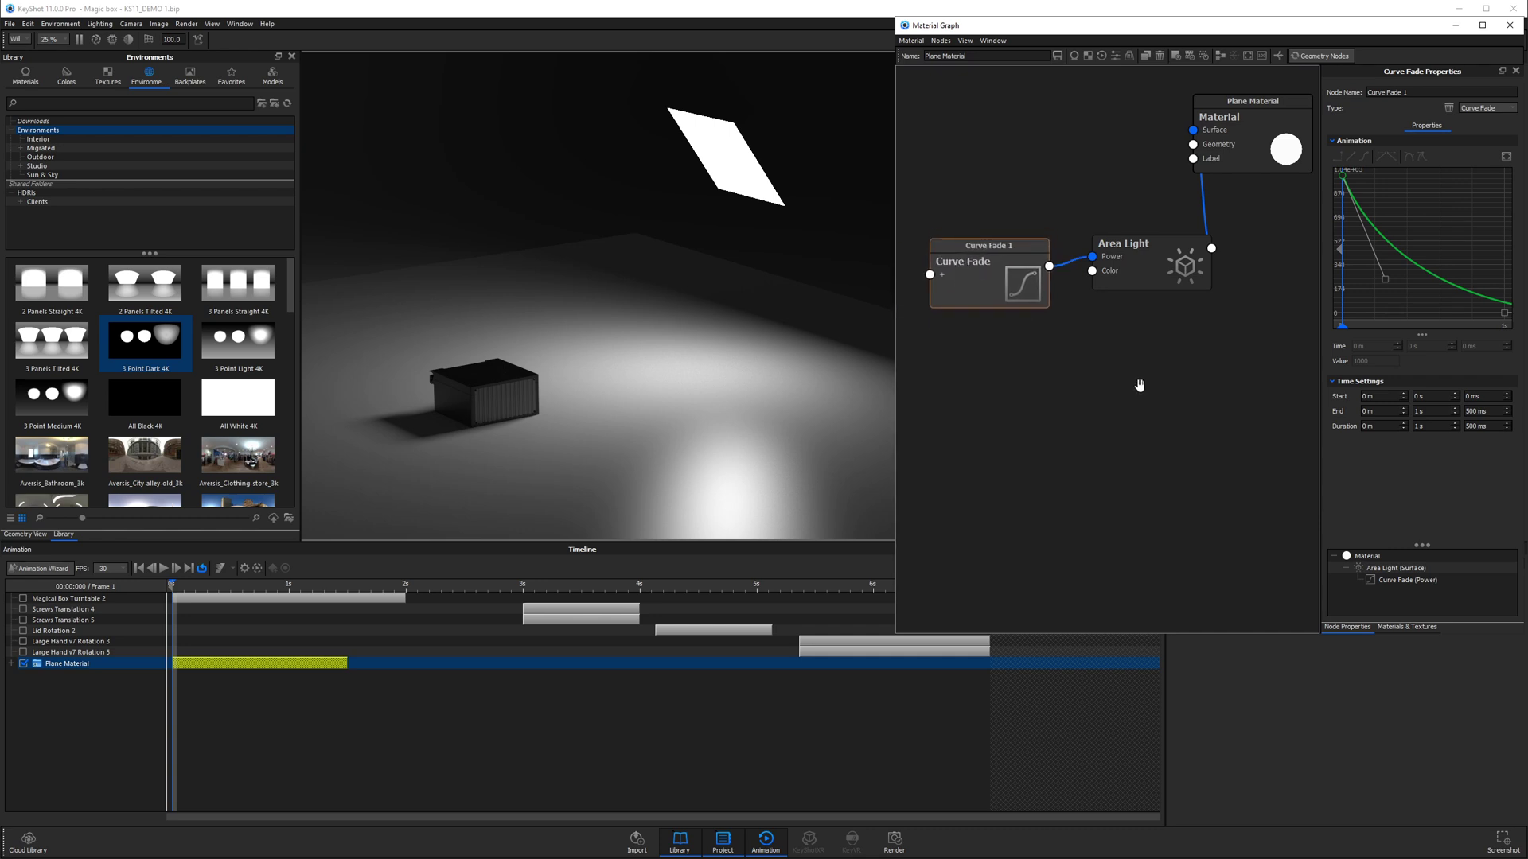